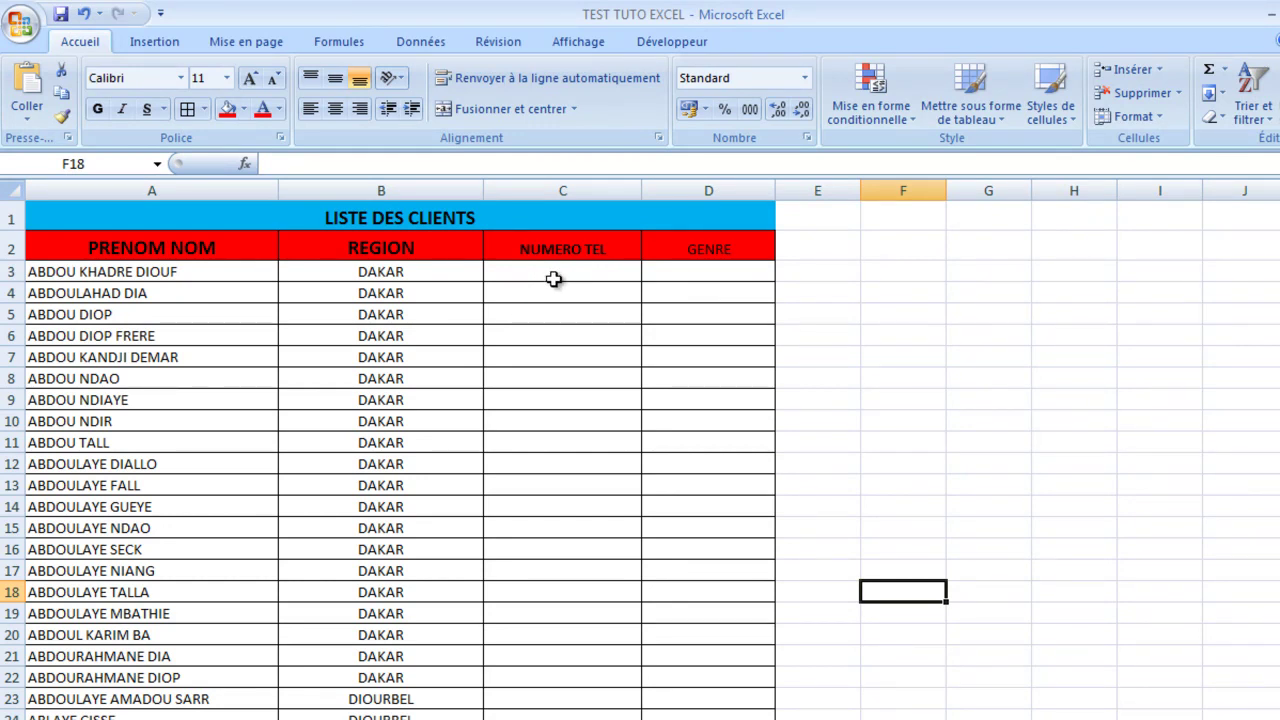
Step: Select NUMERO TEL cell C3 and bring up the Validation des données options on the Données tab
left_click(421, 45)
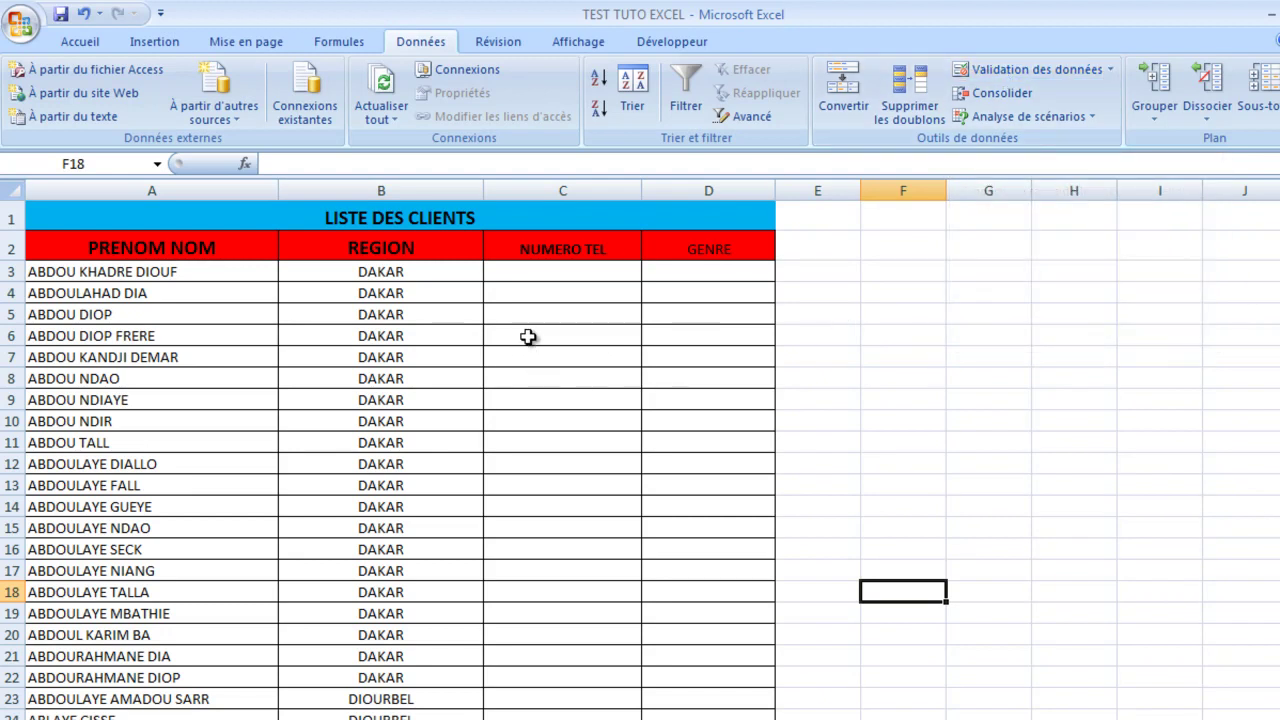
left_click(560, 277)
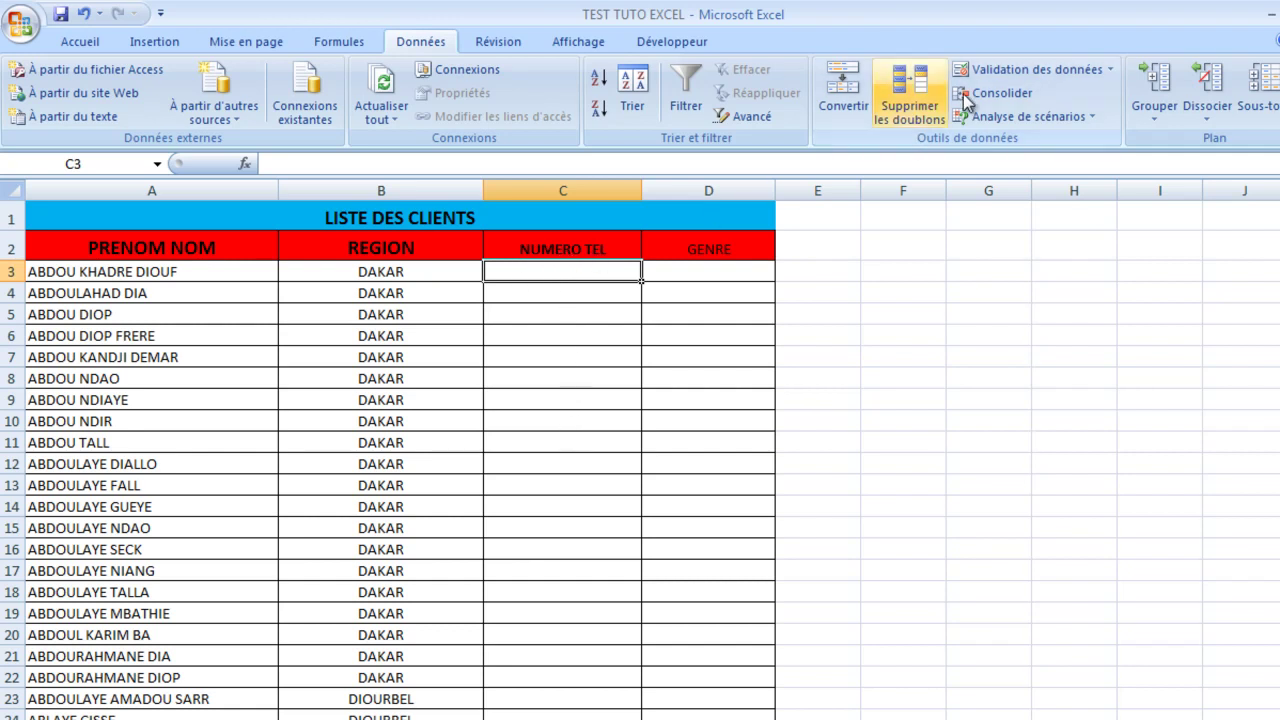
left_click(1025, 69)
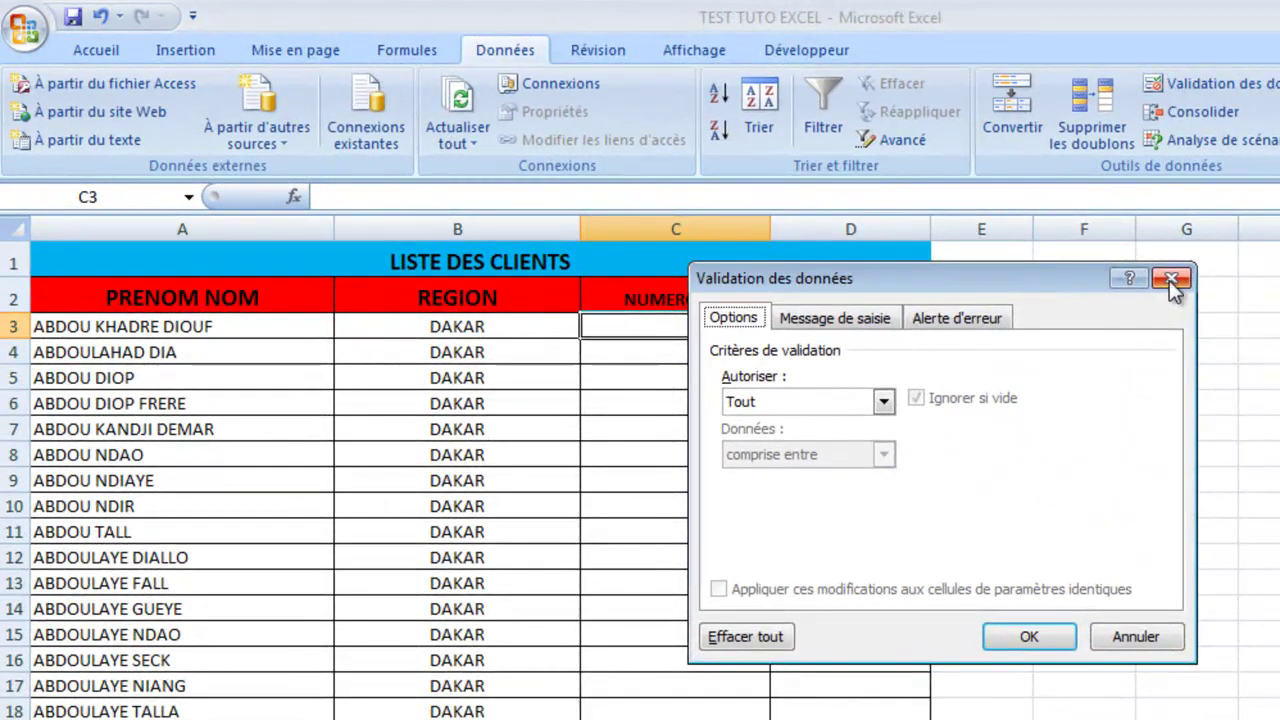
left_click(1172, 279)
left_click(1221, 80)
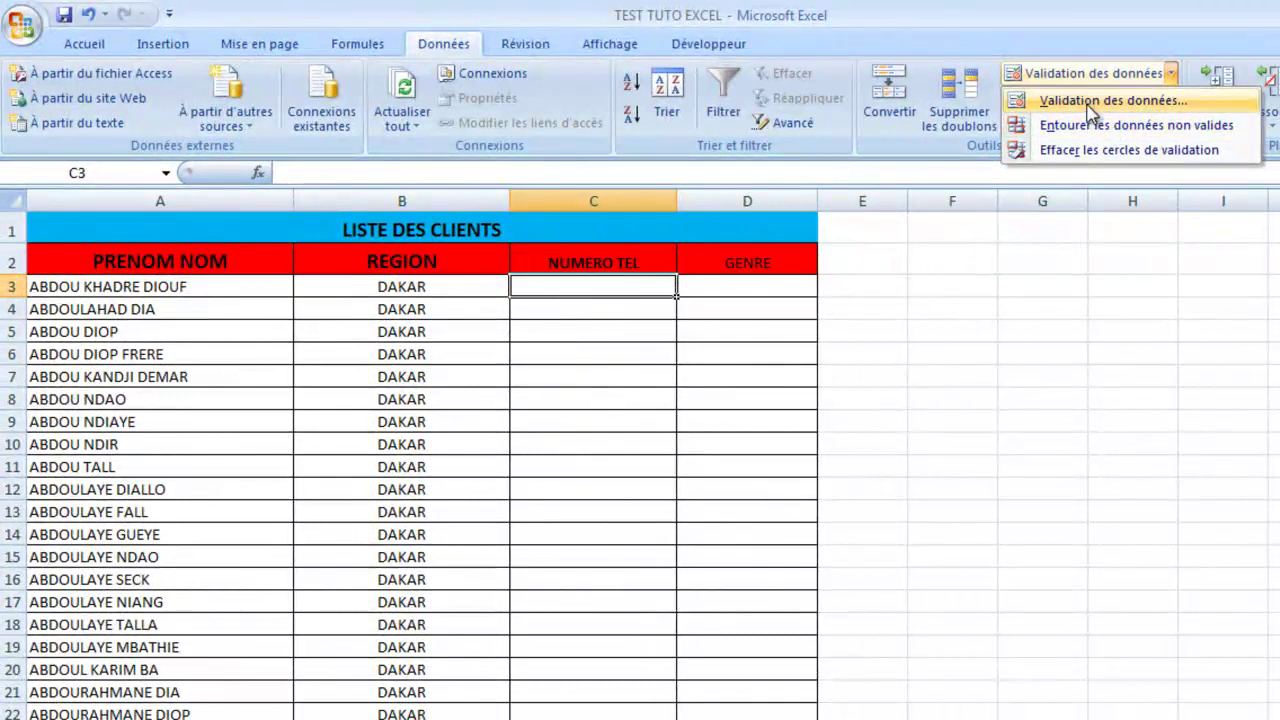
Step: Set C3's validation to Nombre entier with the condition supérieure à, then confirm
left_click(1097, 101)
left_click_drag(910, 258, 1175, 279)
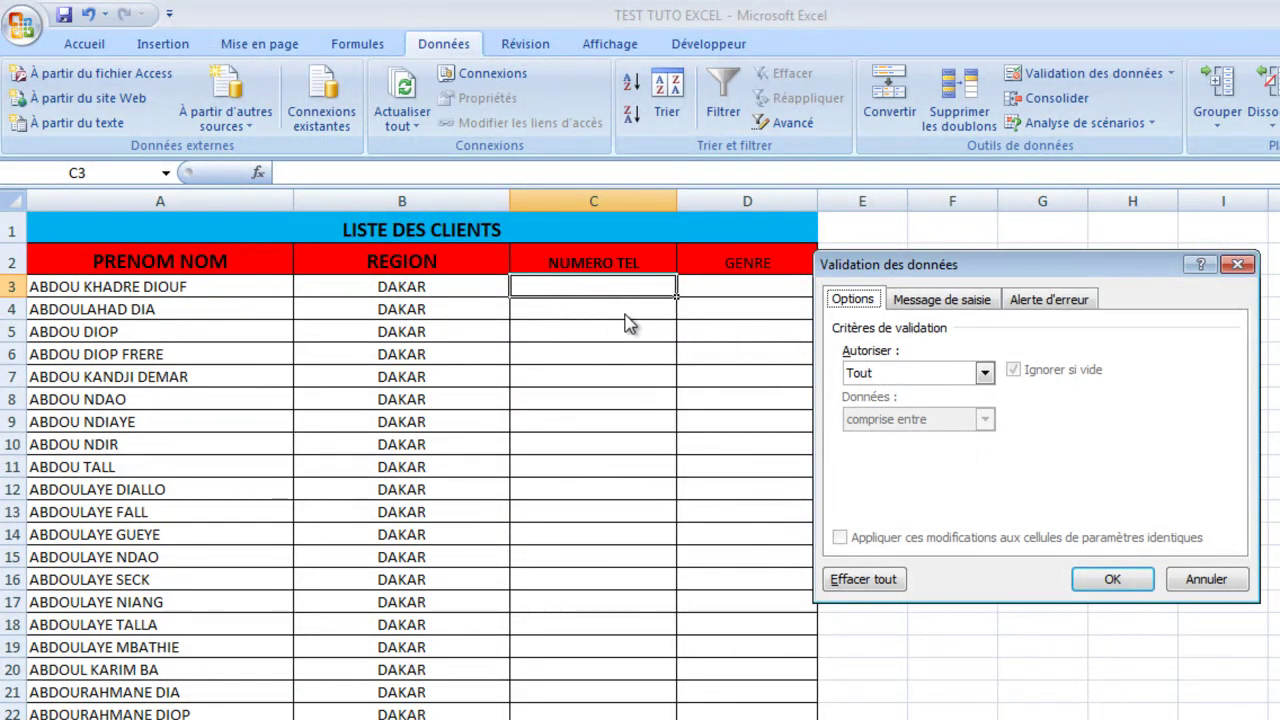
left_click(985, 375)
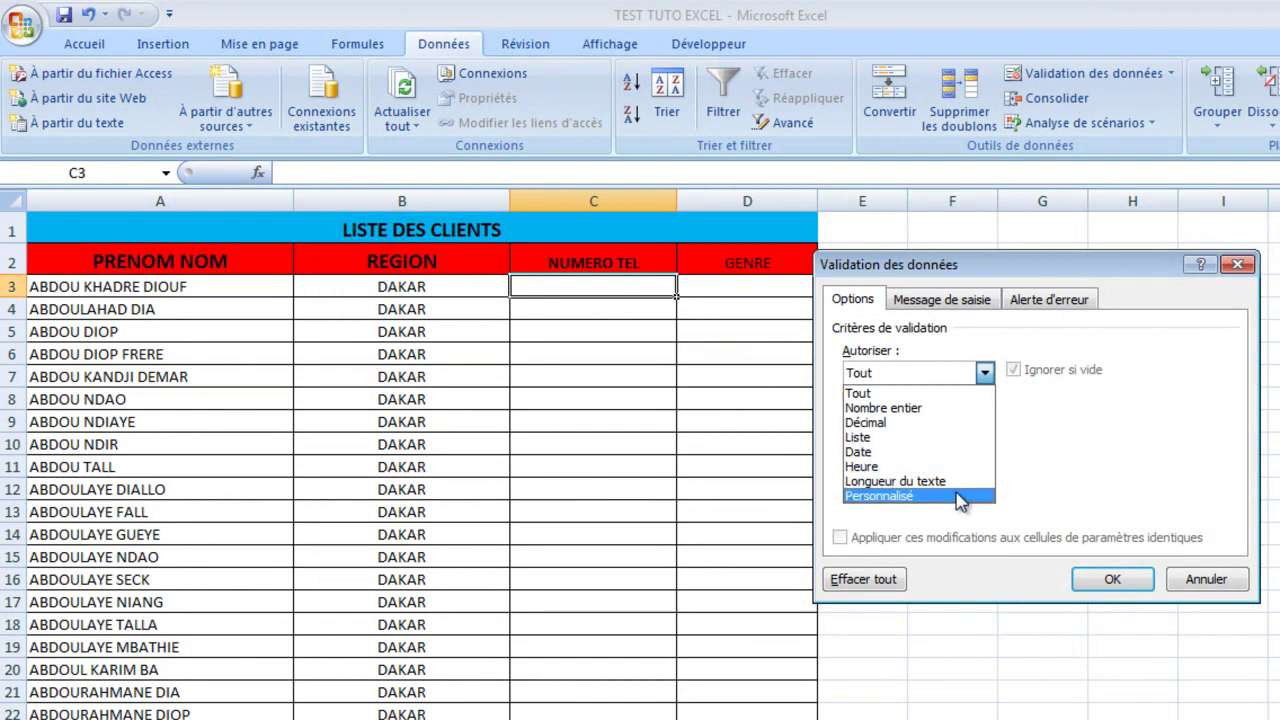
left_click(933, 412)
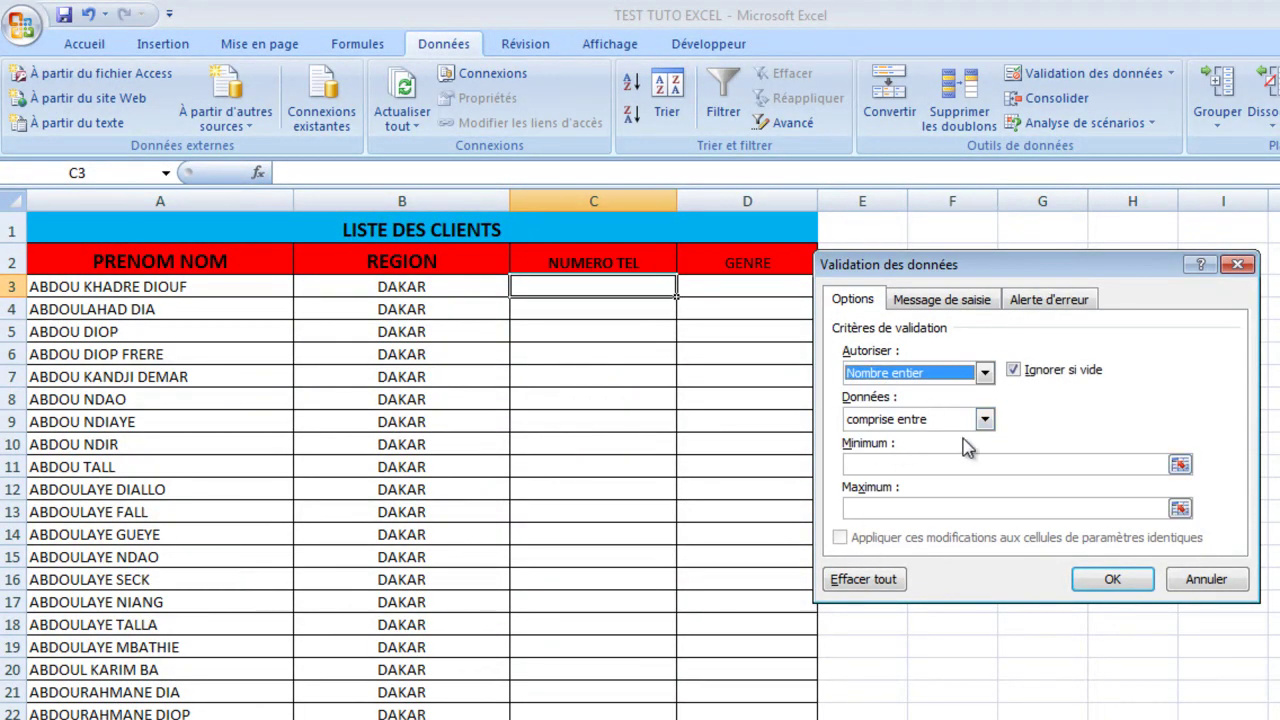
left_click(985, 420)
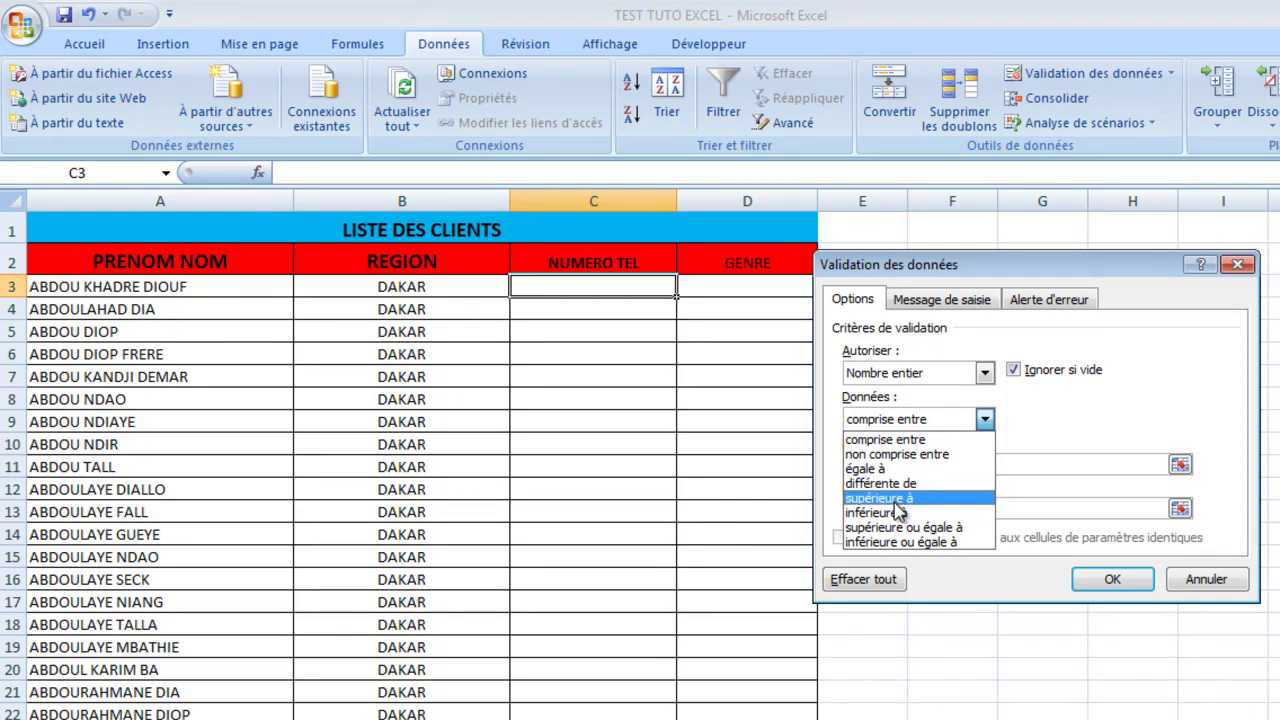
left_click(895, 499)
left_click(905, 463)
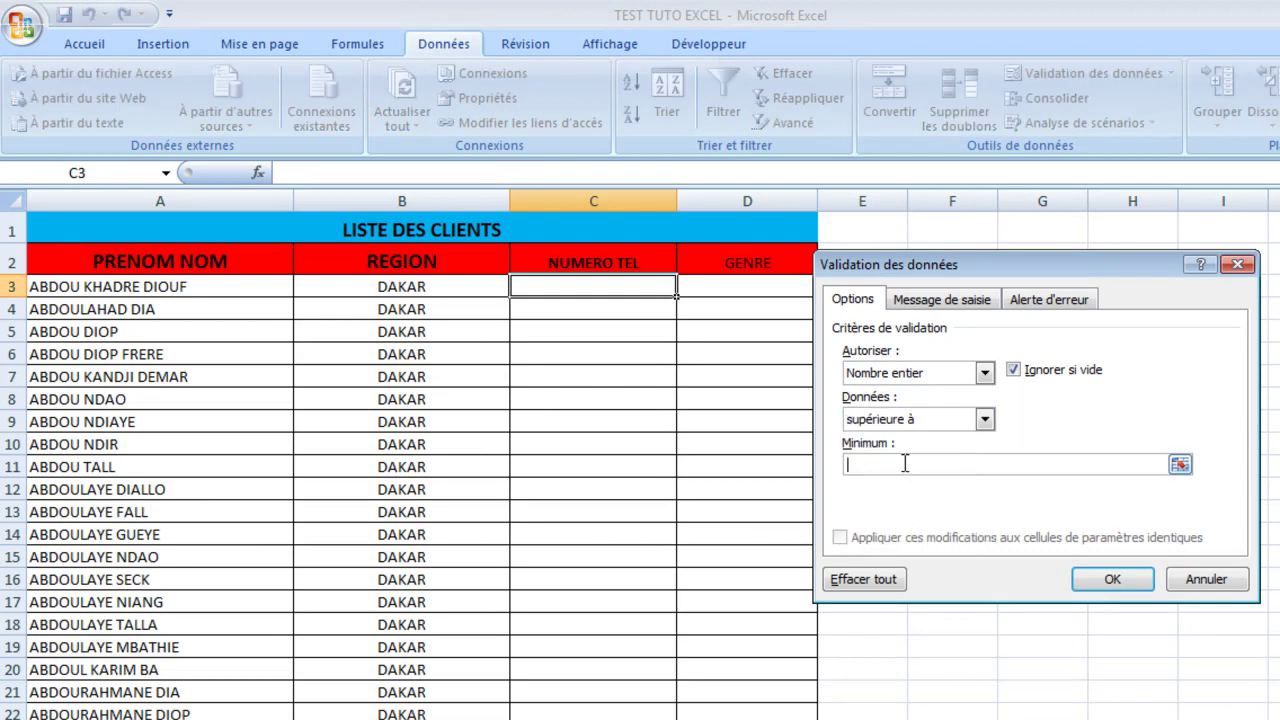
left_click(1111, 585)
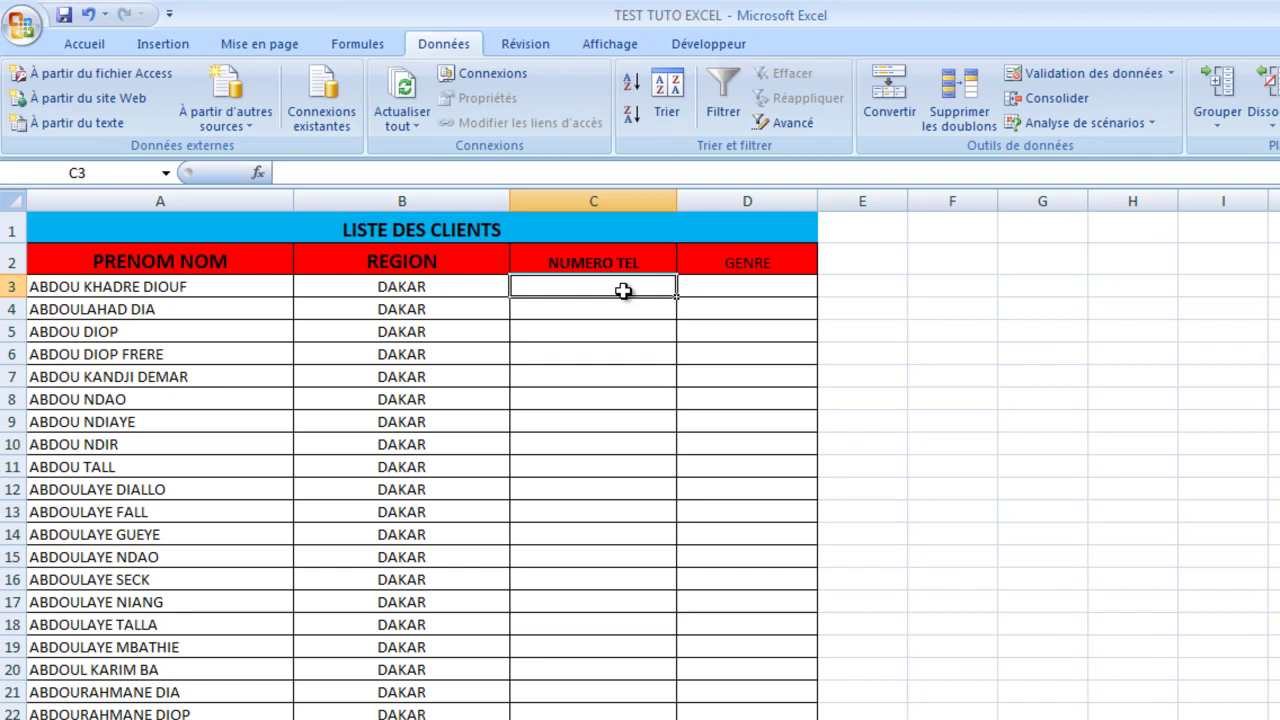
type("ABC")
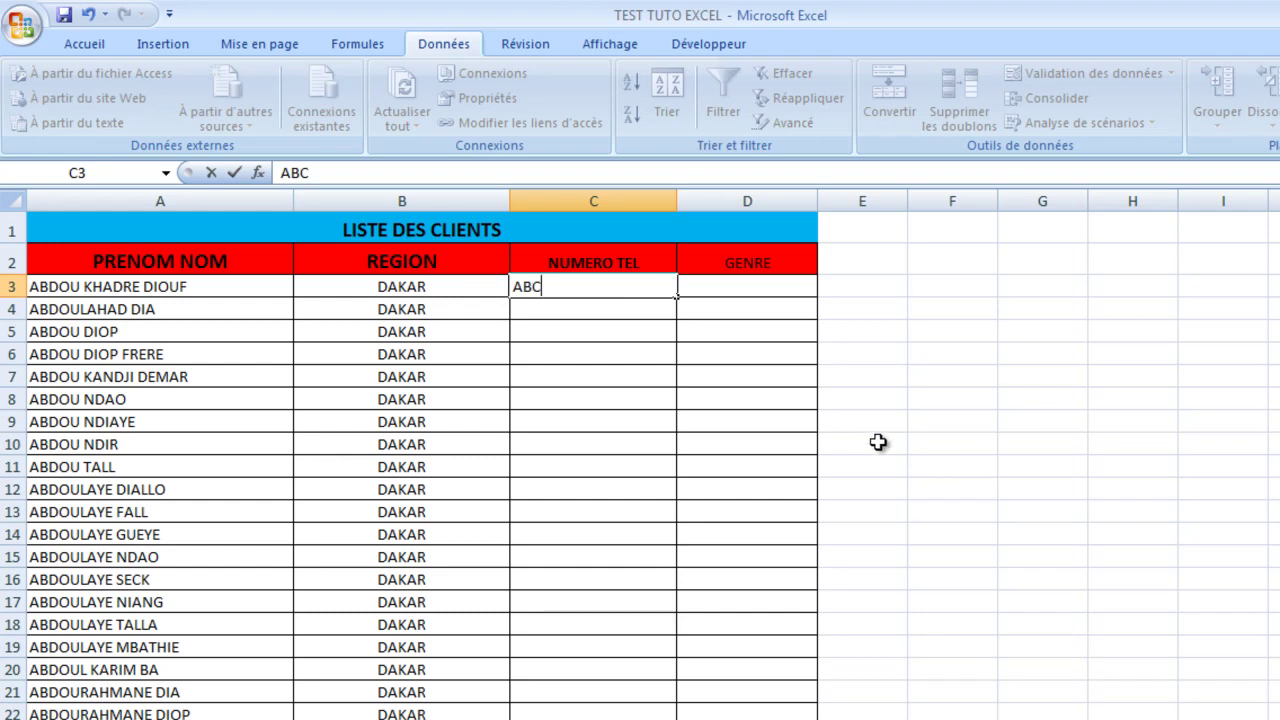
key("Return")
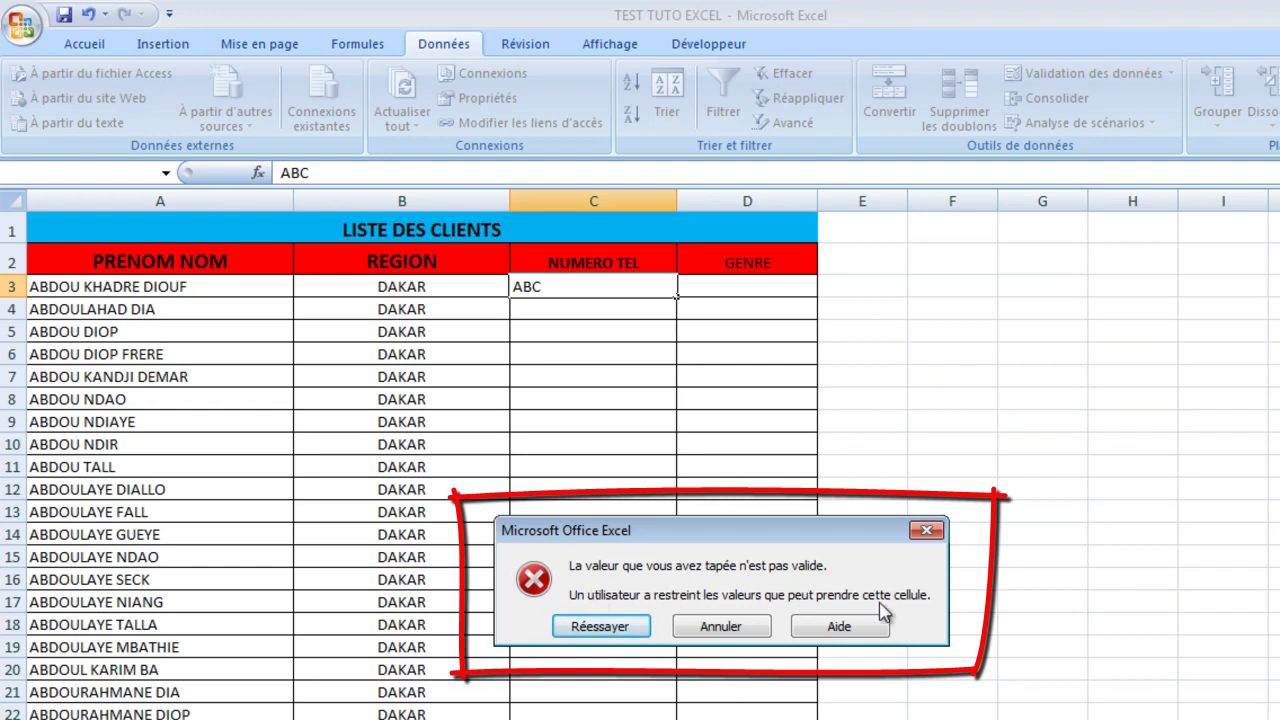
left_click(922, 530)
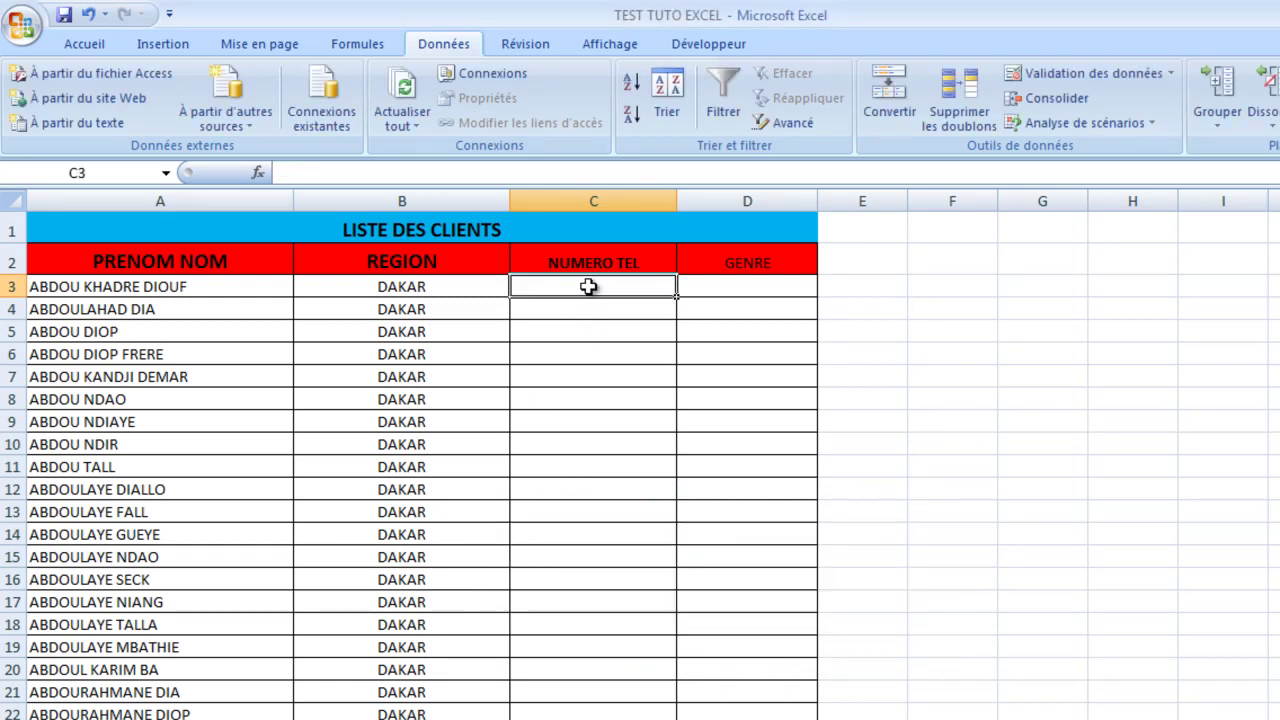
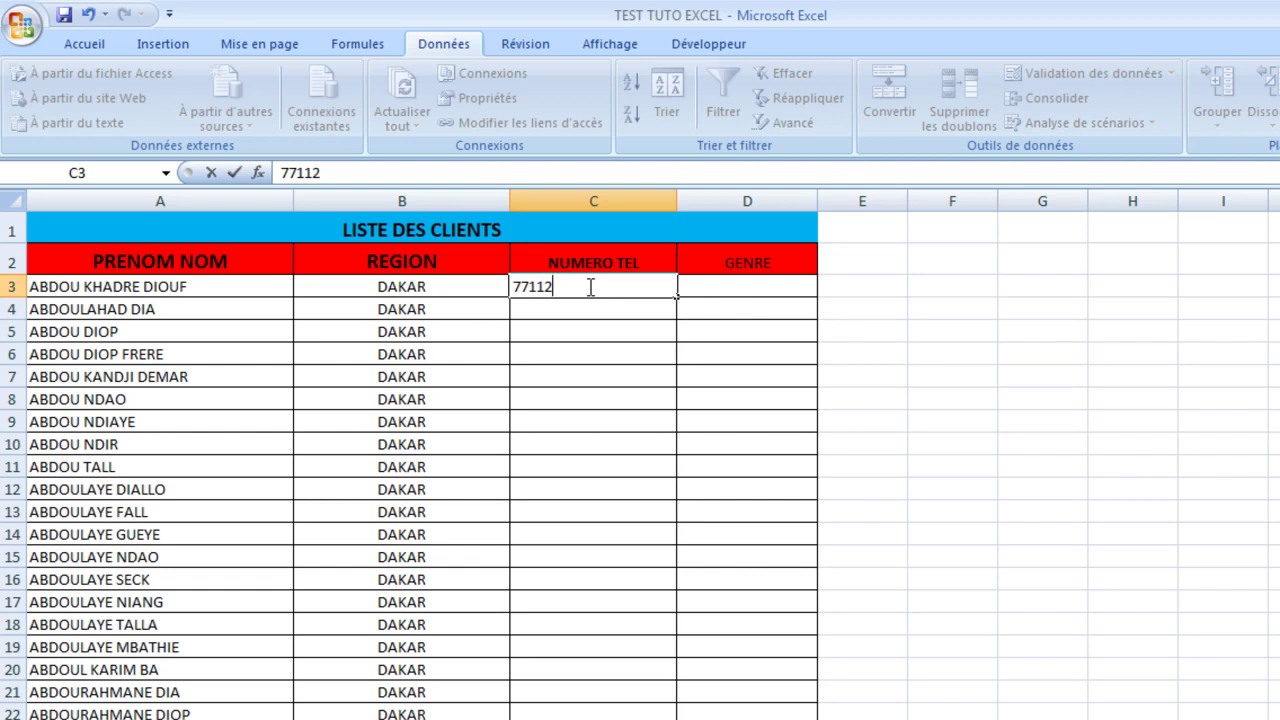
left_click(1263, 645)
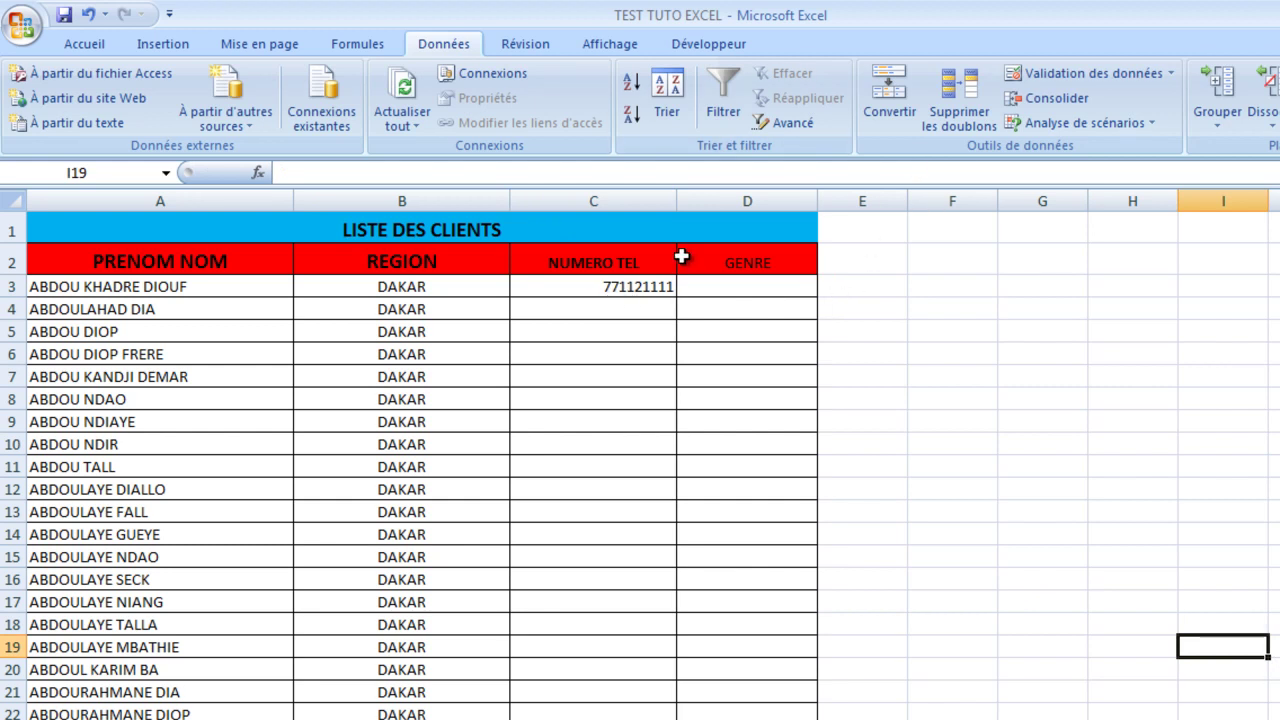
left_click(652, 286)
key("Delete")
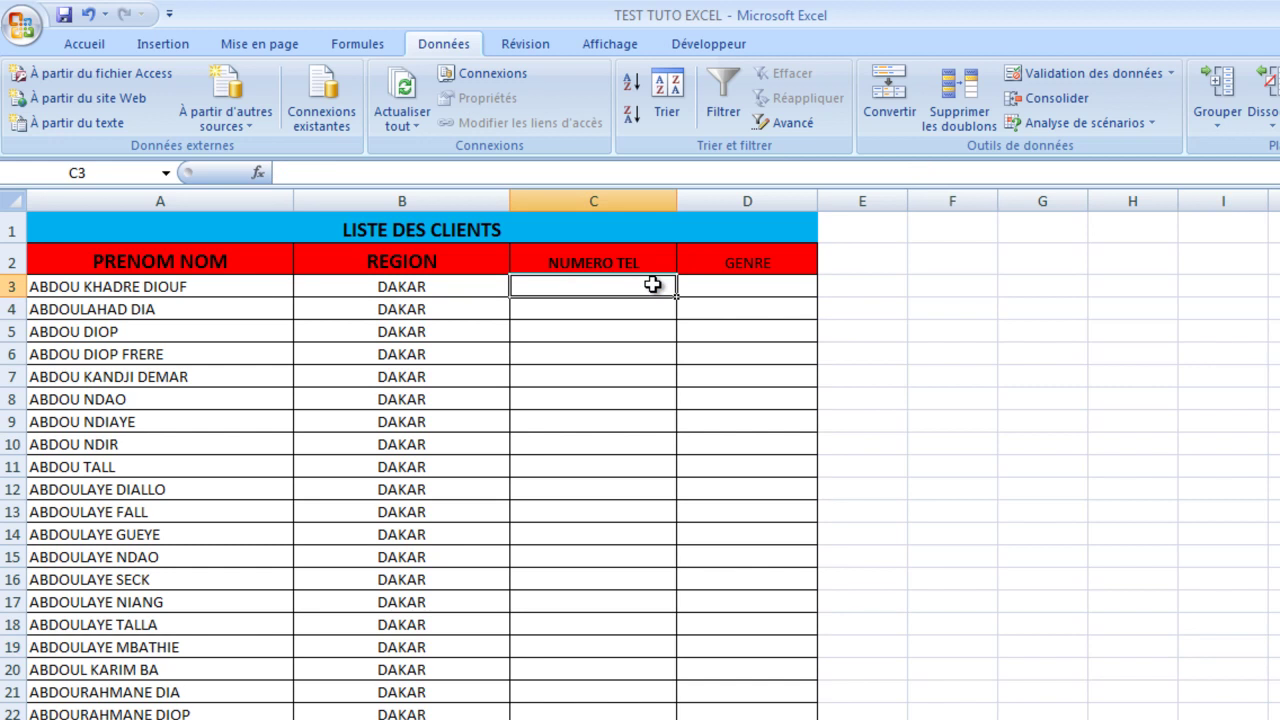
type("1NMM")
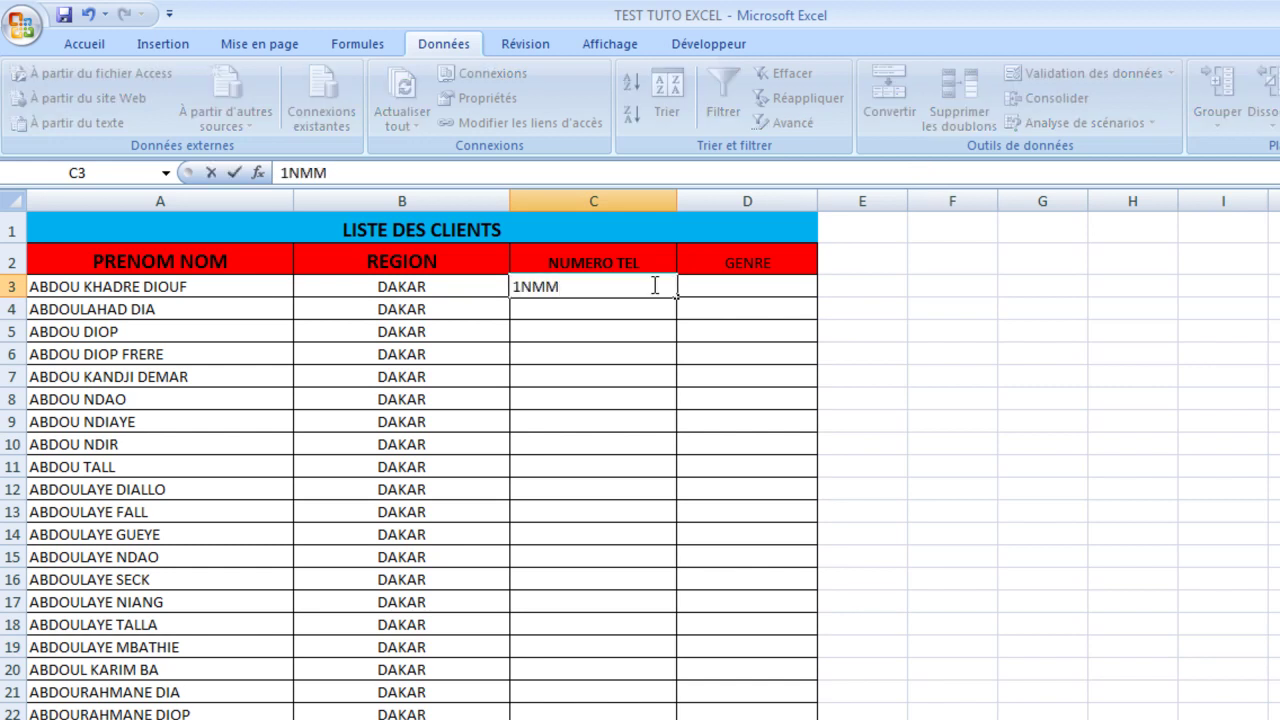
key("Return")
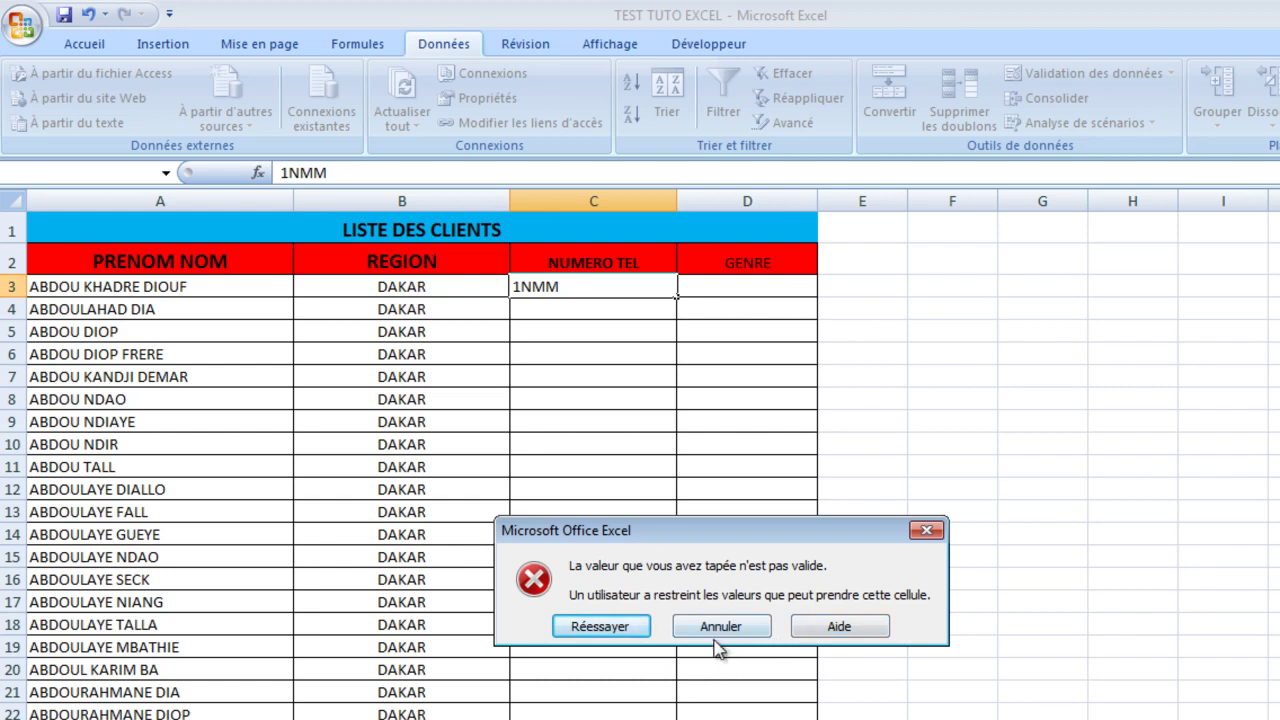
left_click(926, 530)
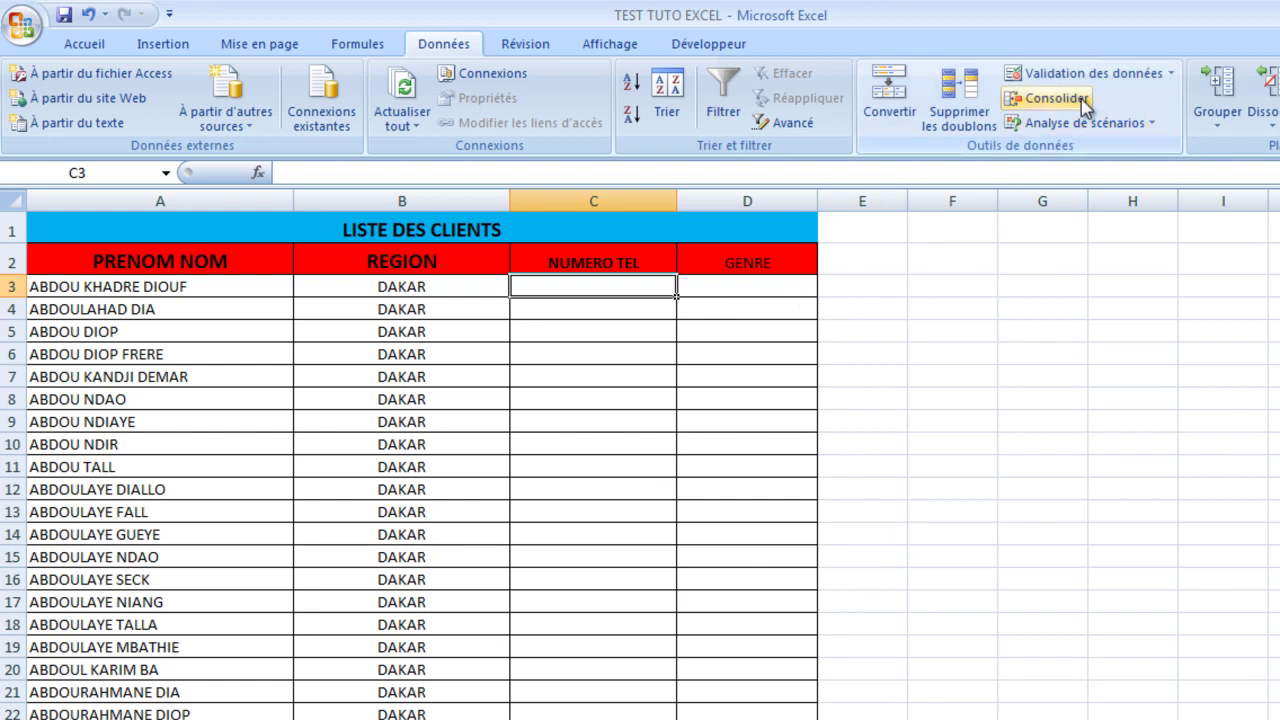
Step: Give D3 a Liste validation with source HOMME;FEMME and choose HOMME from its dropdown
left_click(764, 288)
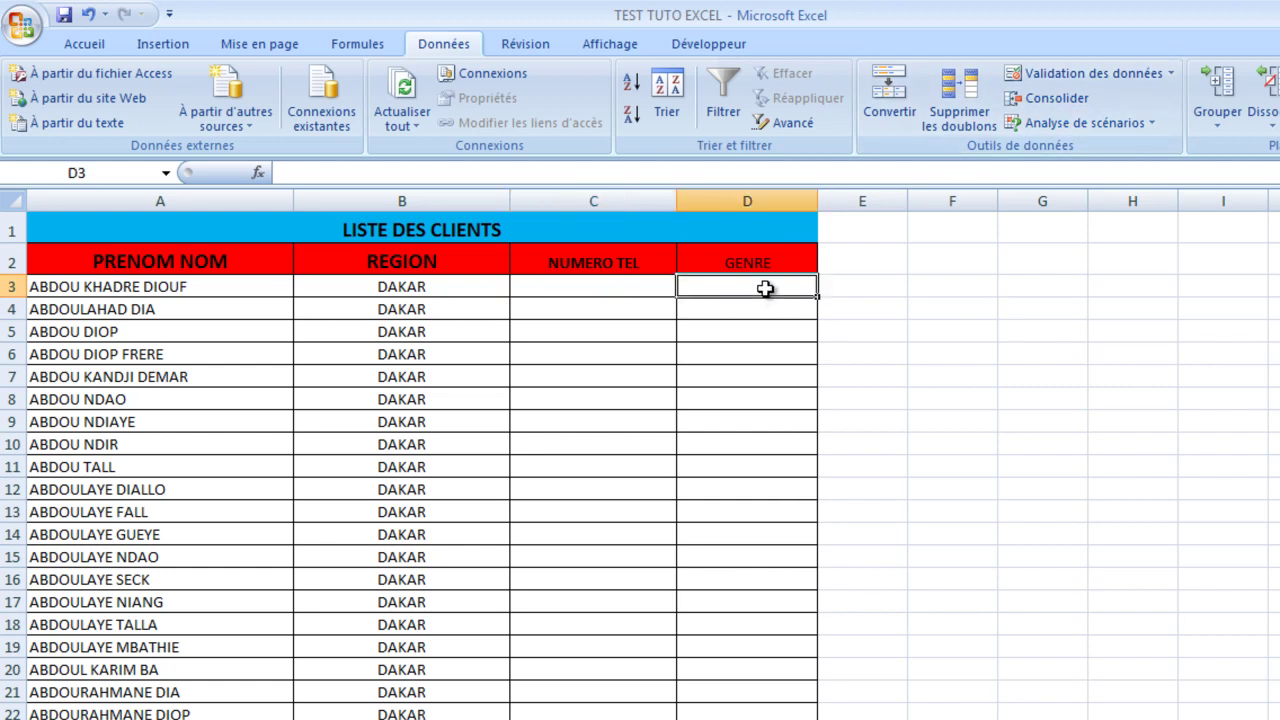
left_click(1128, 75)
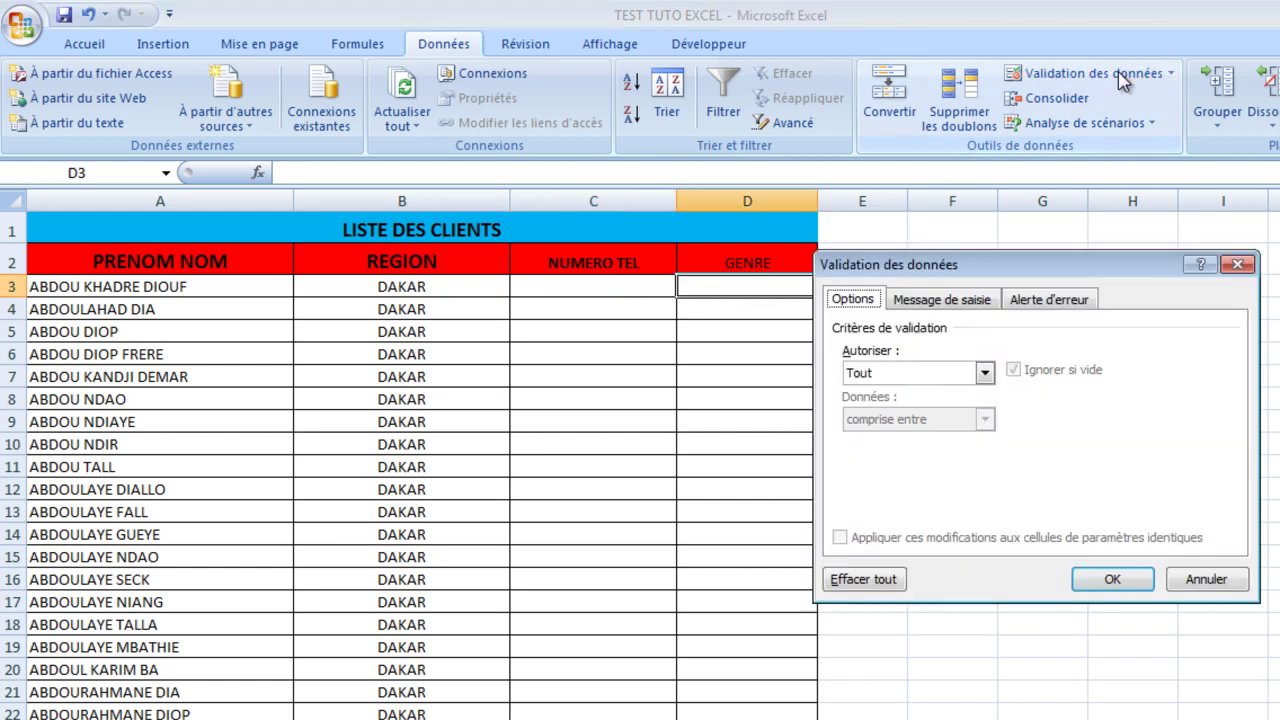
left_click(986, 373)
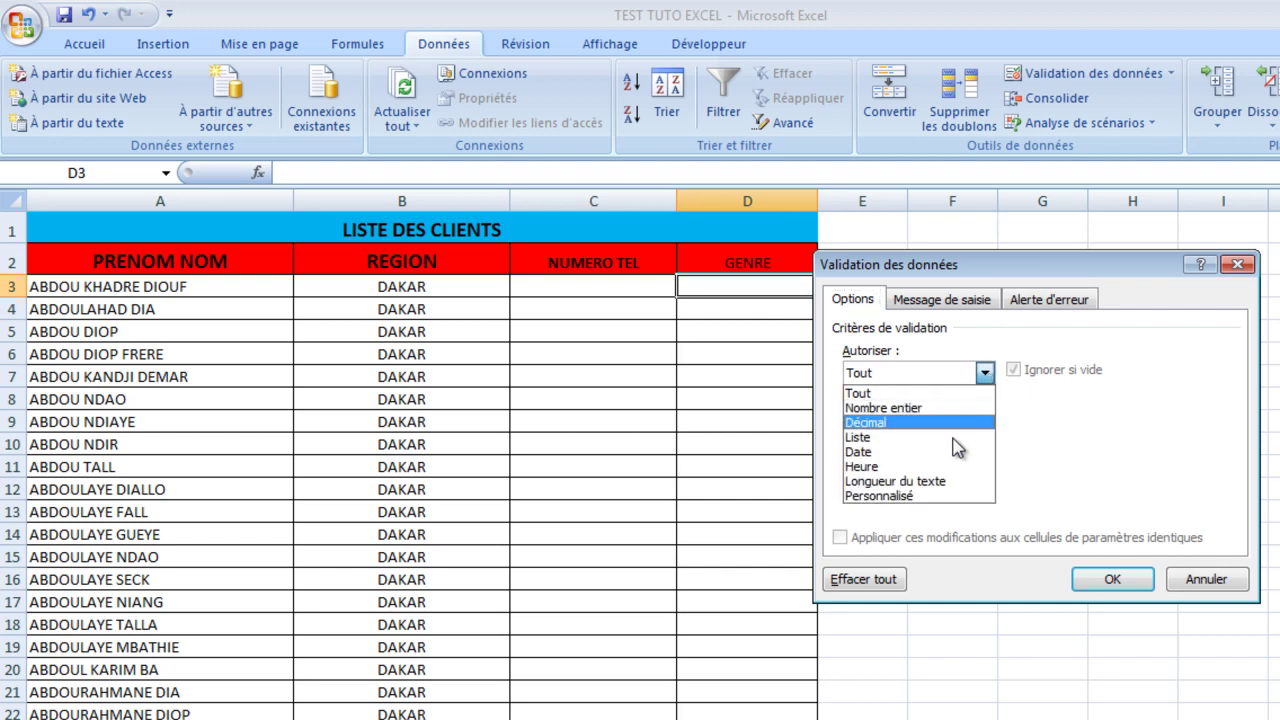
left_click(914, 438)
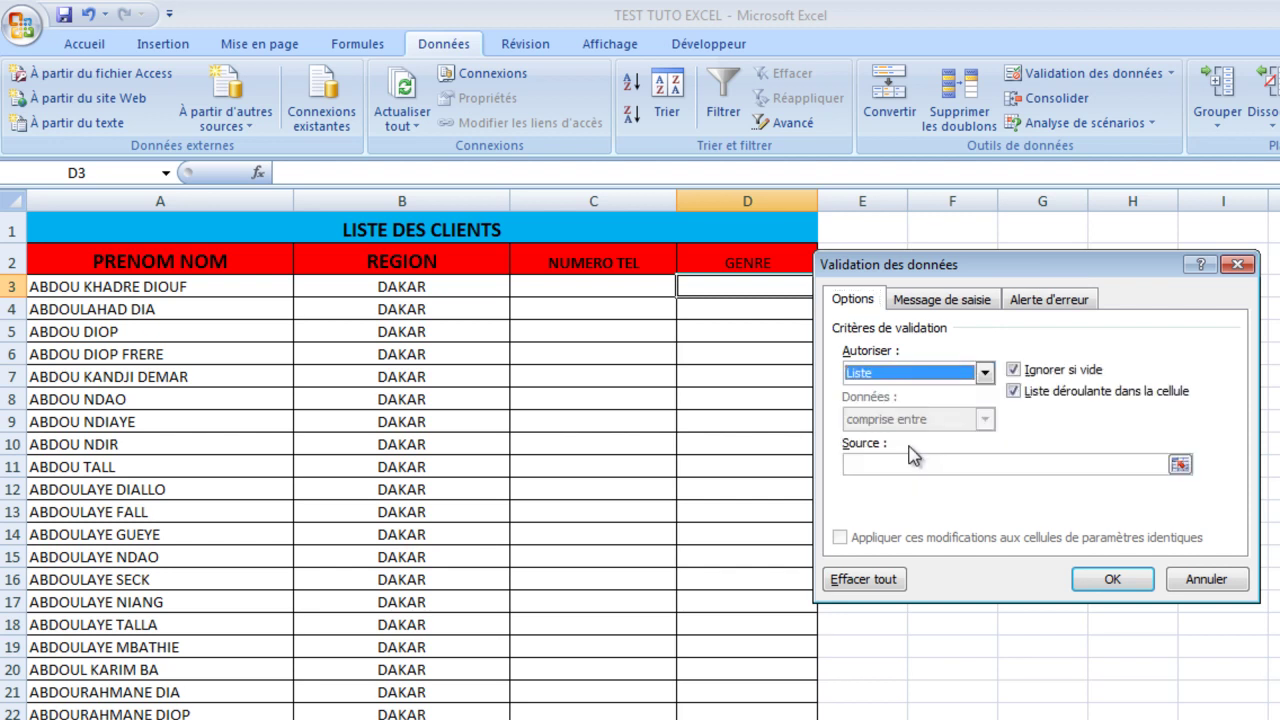
left_click(909, 462)
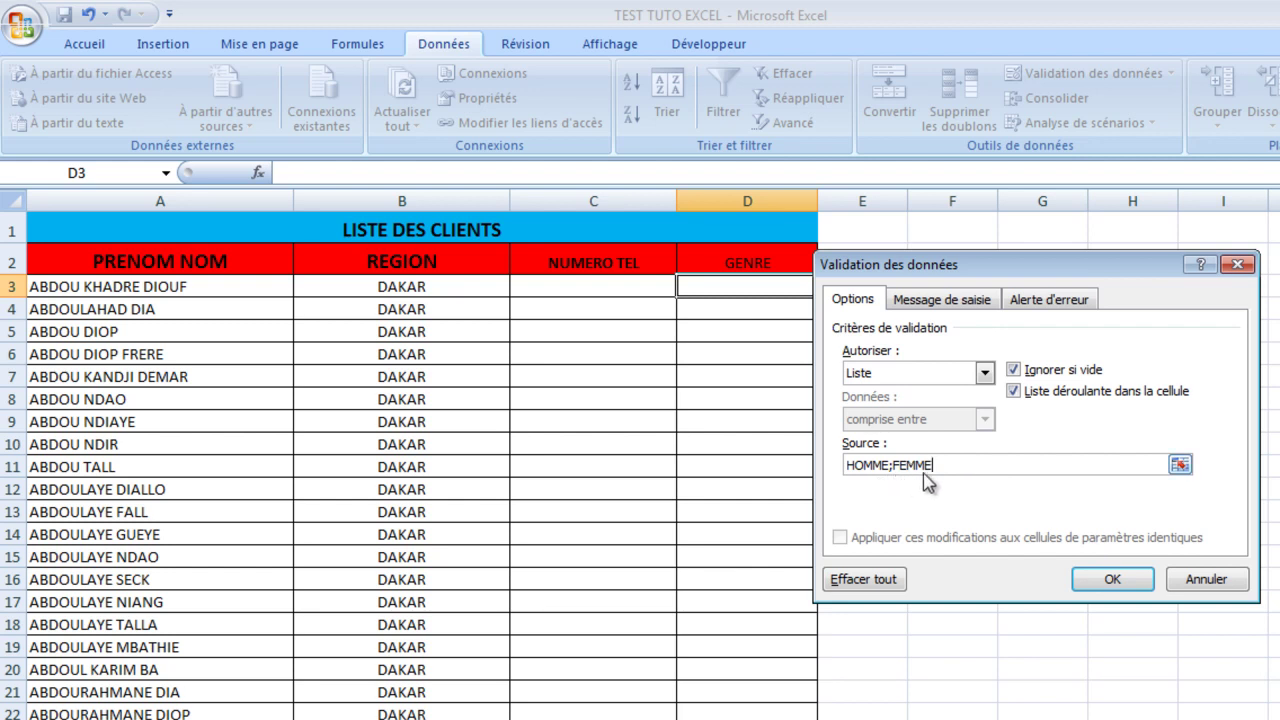
left_click(1112, 580)
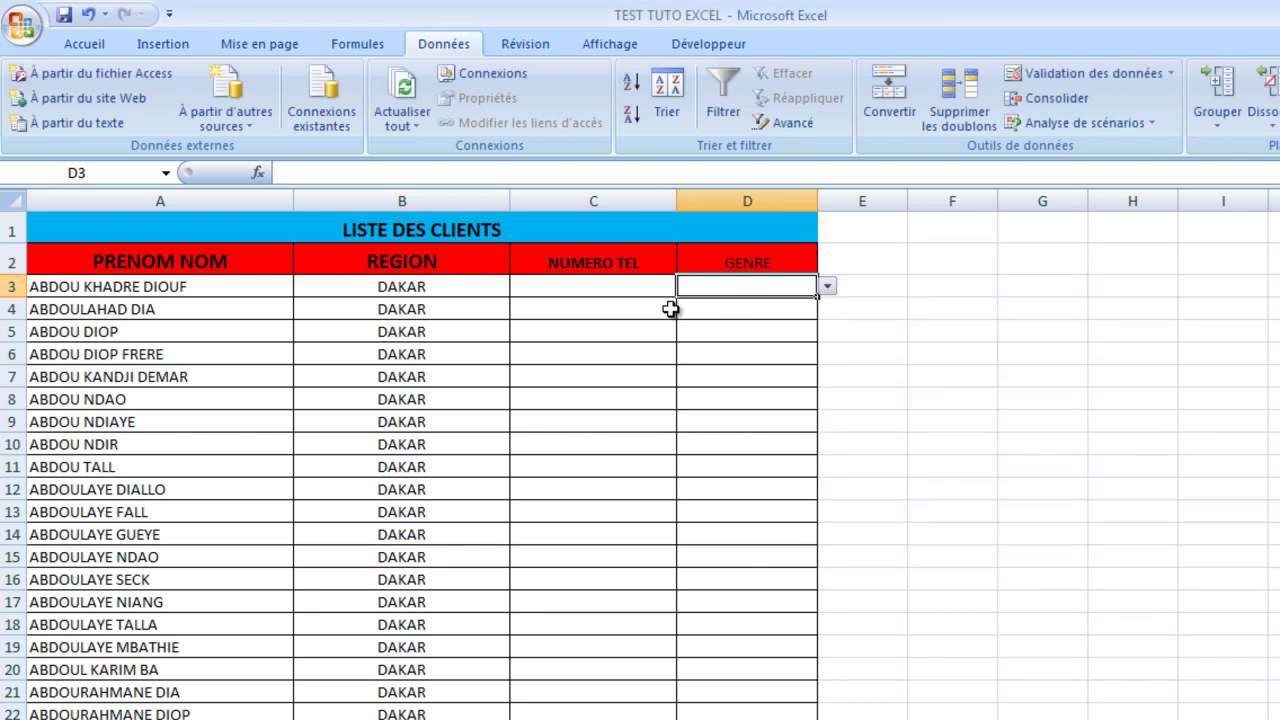
left_click(827, 288)
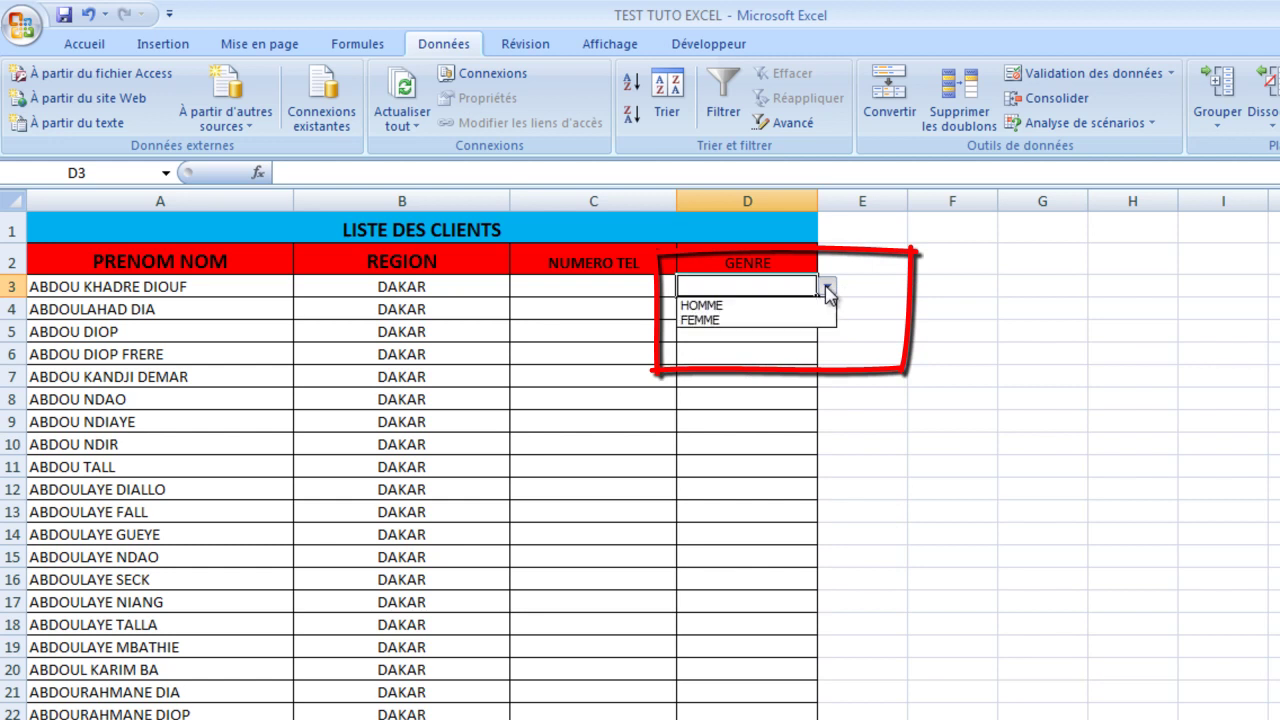
left_click(758, 308)
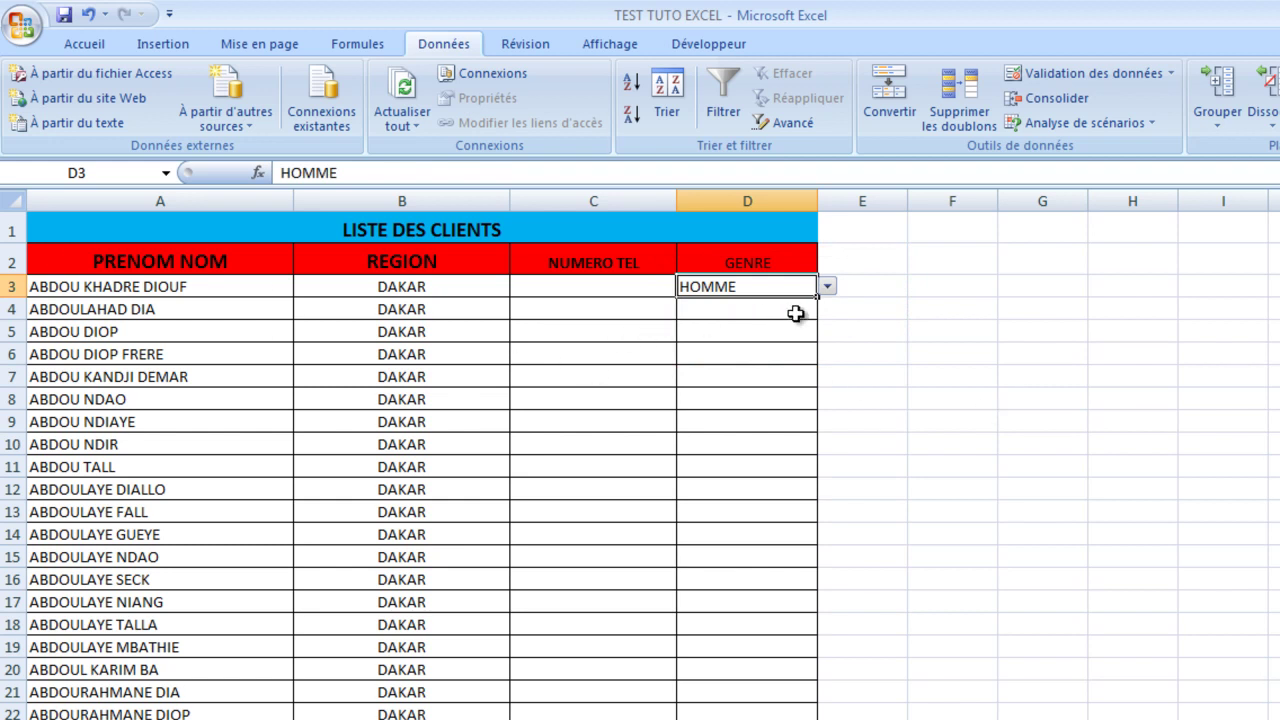
Step: Select the GENRE cells from D4 downward
scroll(595, 461, "down", 5)
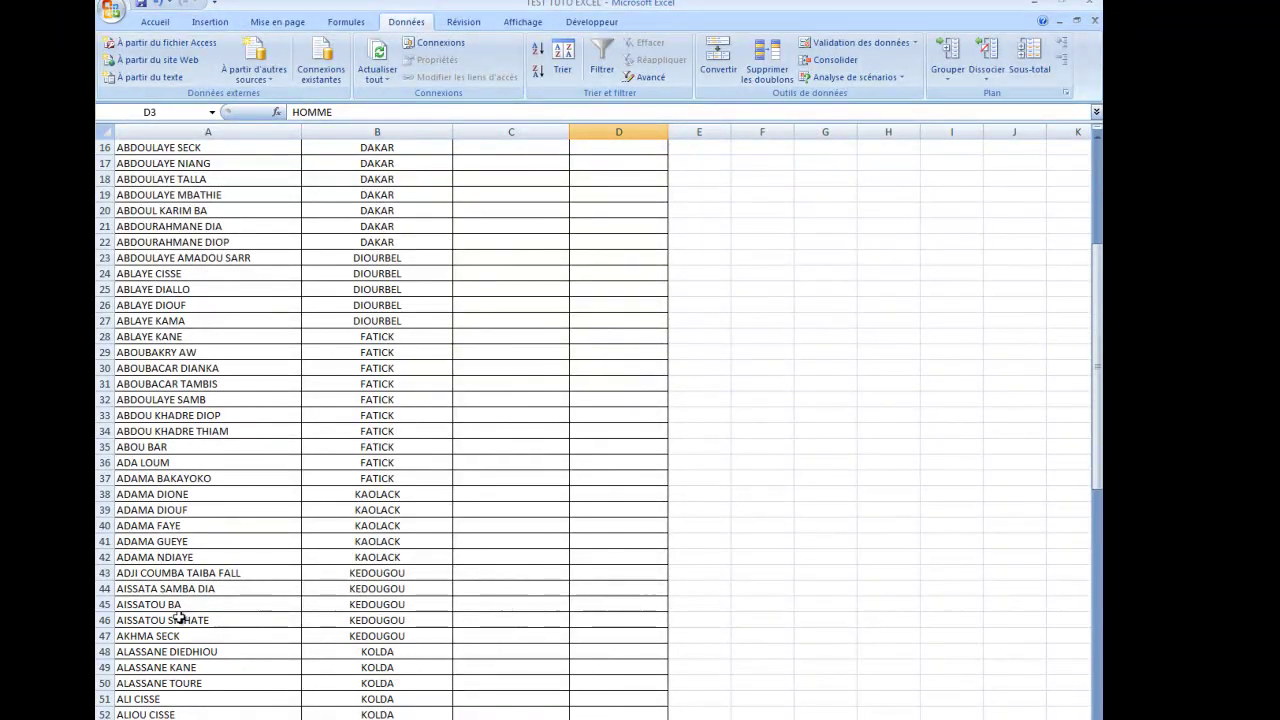
left_click(606, 588)
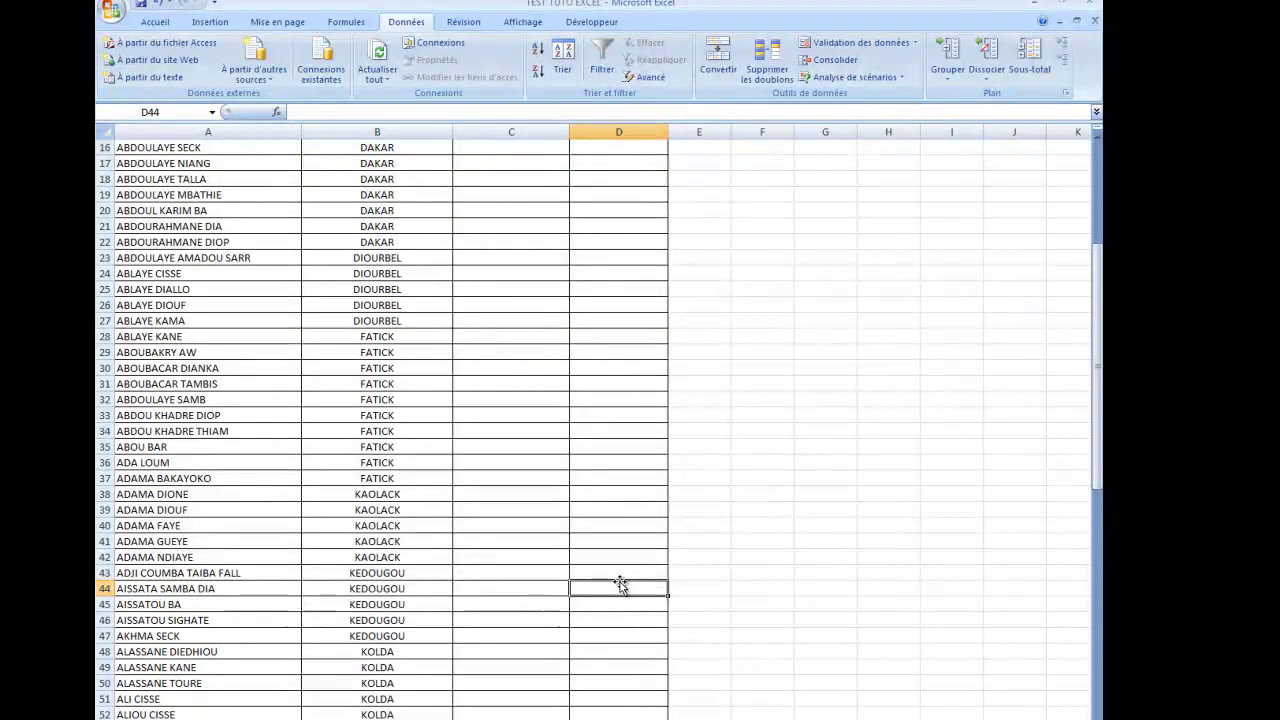
scroll(620, 585, "up", 5)
left_click_drag(629, 212, 627, 650)
scroll(621, 447, "up", 13)
scroll(621, 447, "up", 1)
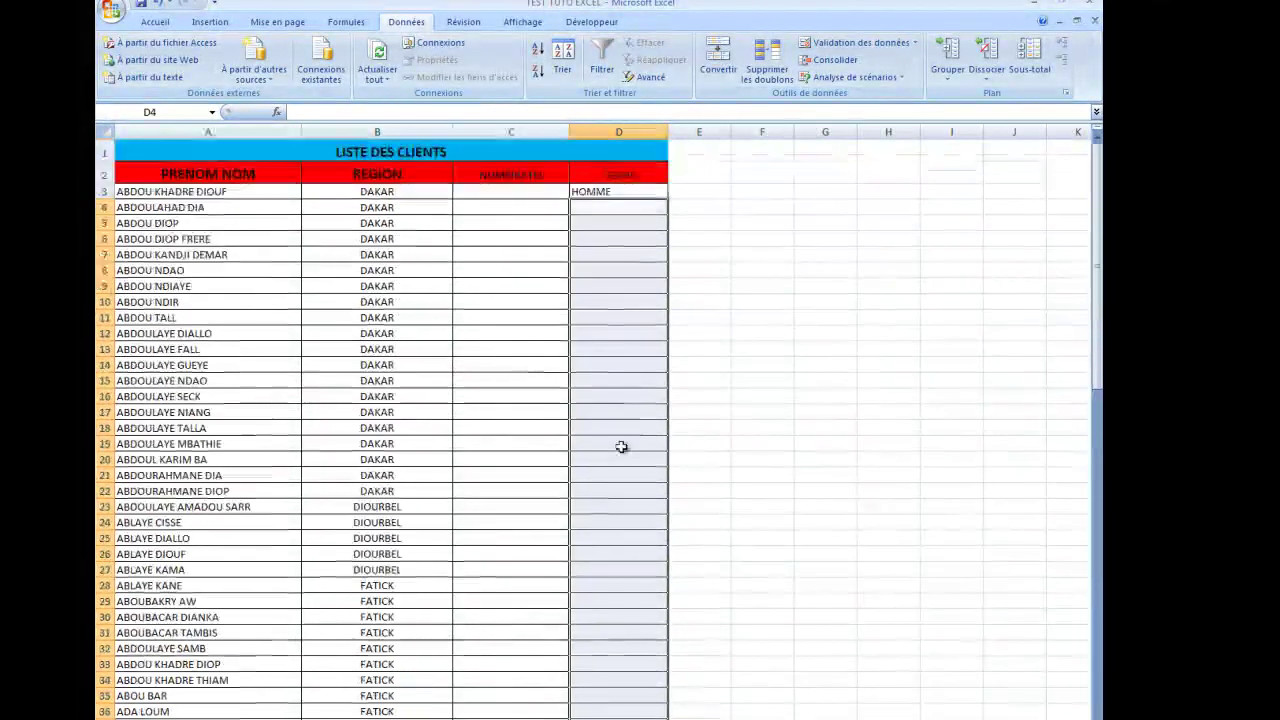
Step: Restrict the selected GENRE cells to a Liste validation with source HOMME;FEMME
left_click(860, 41)
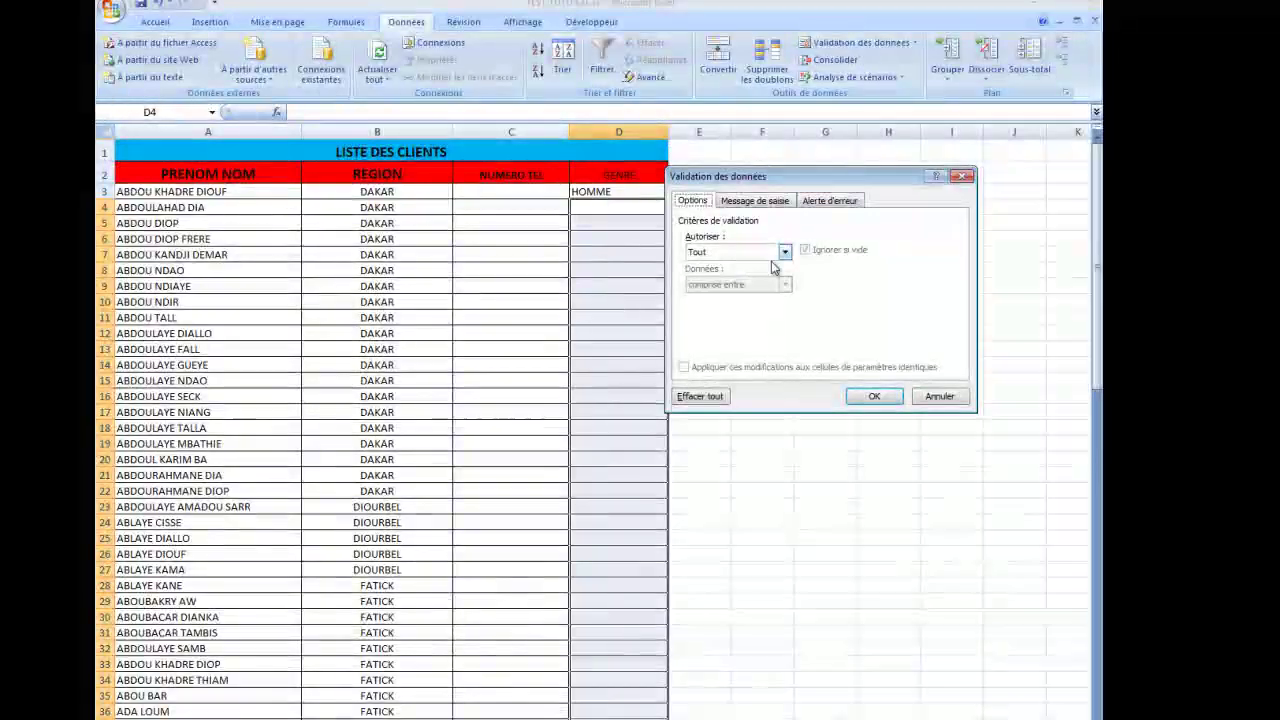
left_click(785, 253)
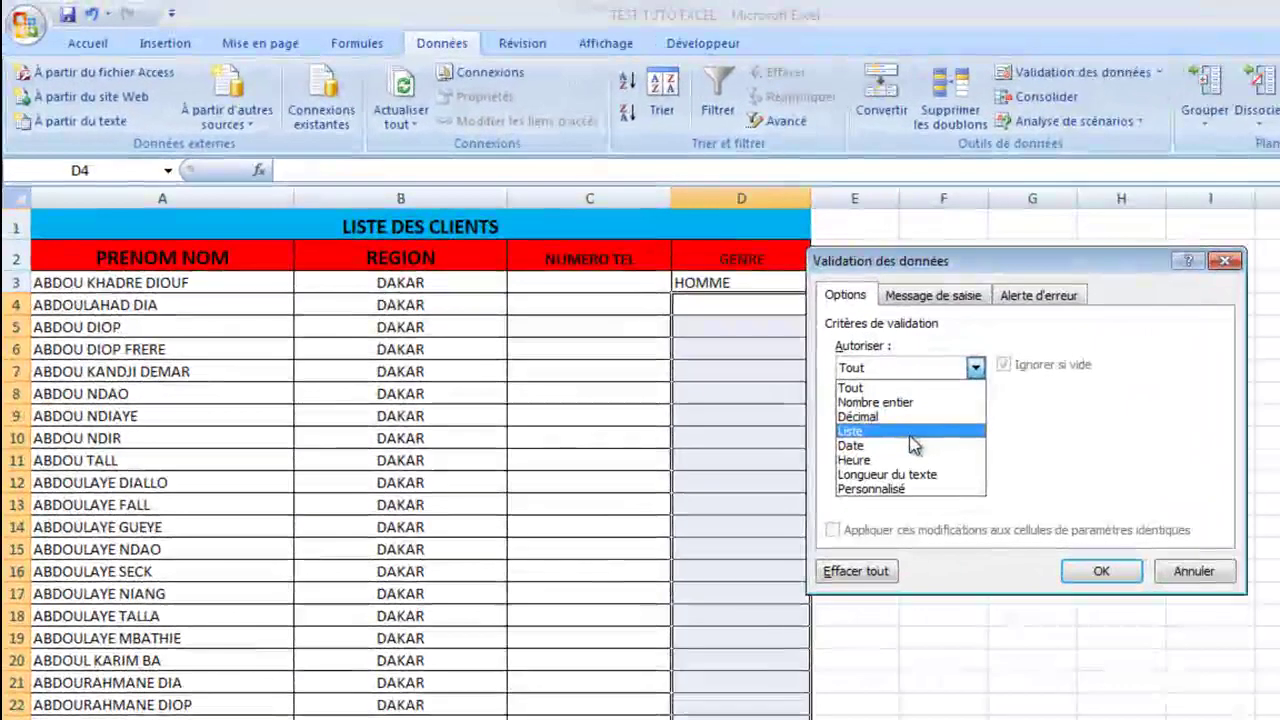
left_click(910, 436)
left_click(913, 458)
type("HOMME;")
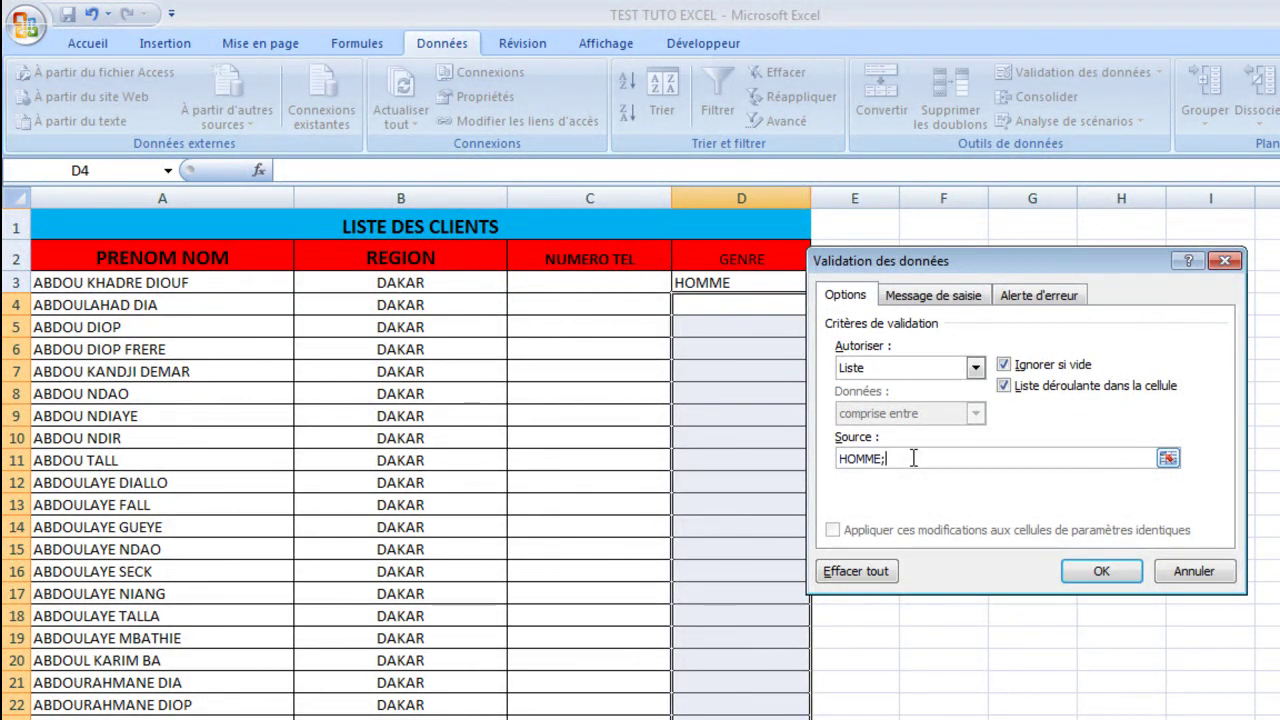
type("FEMME")
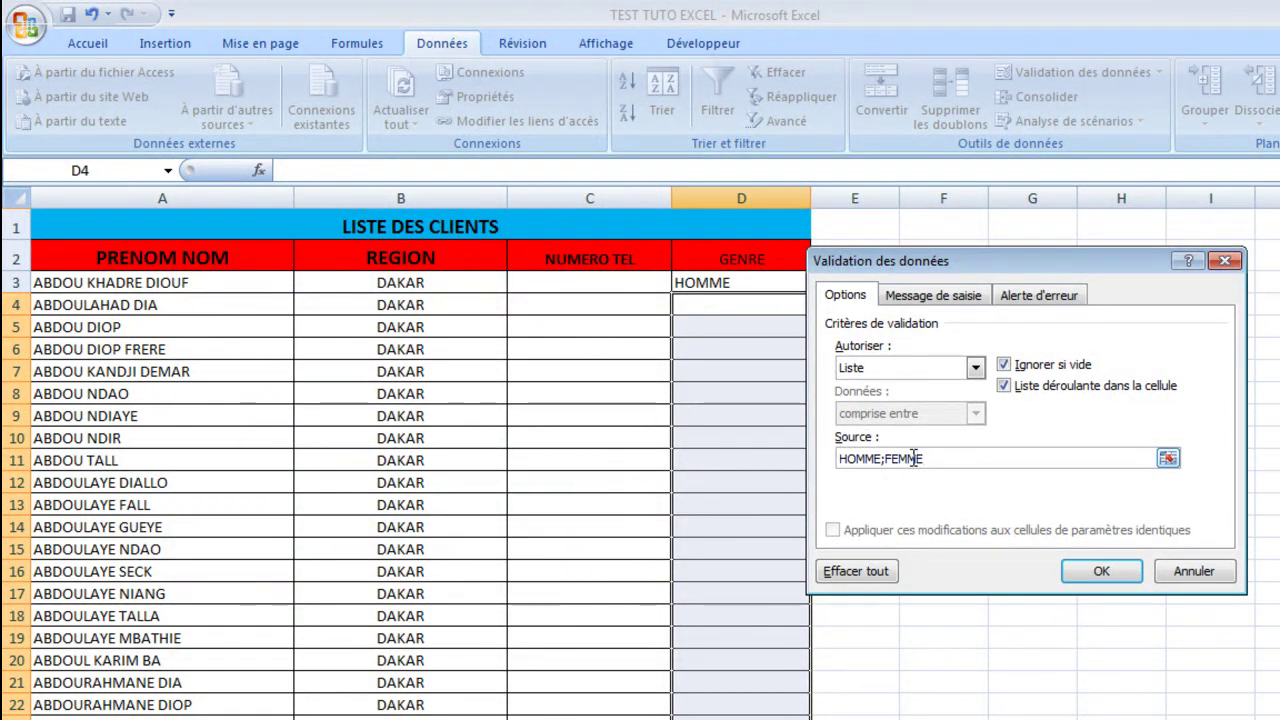
left_click(1100, 571)
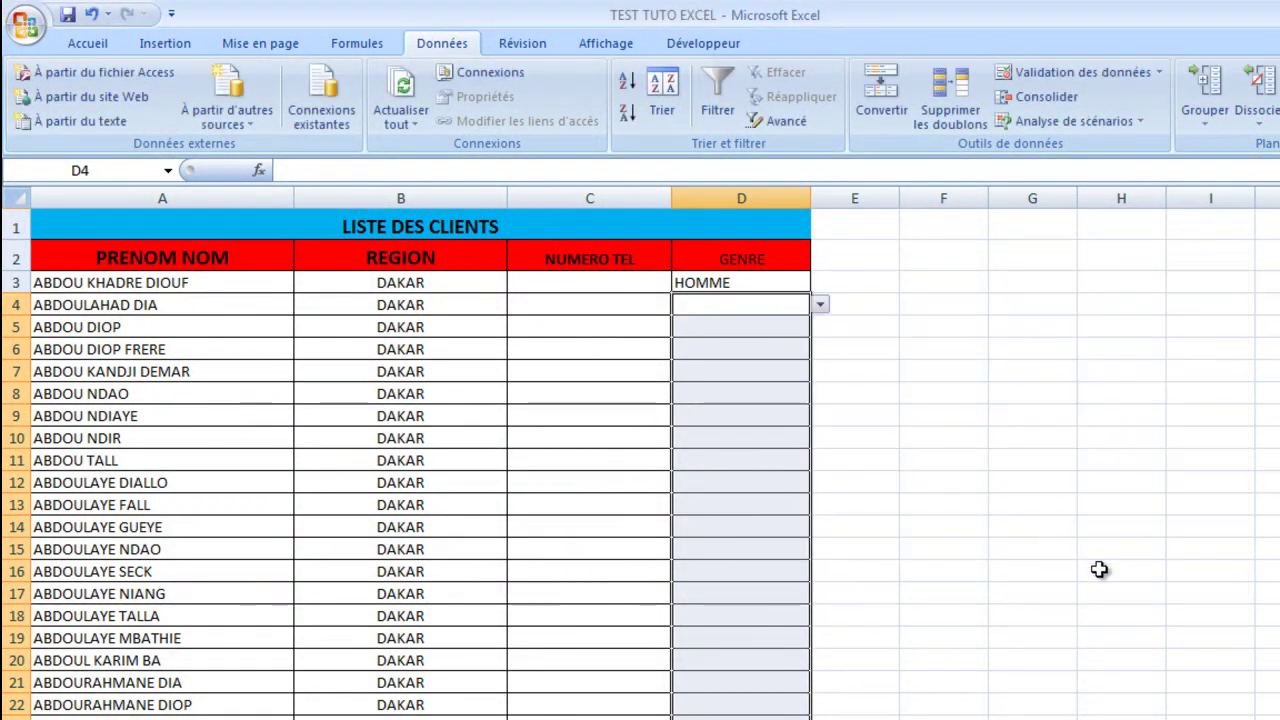
Step: Check the new dropdown and enter FEMME in D45 from its list
left_click(779, 490)
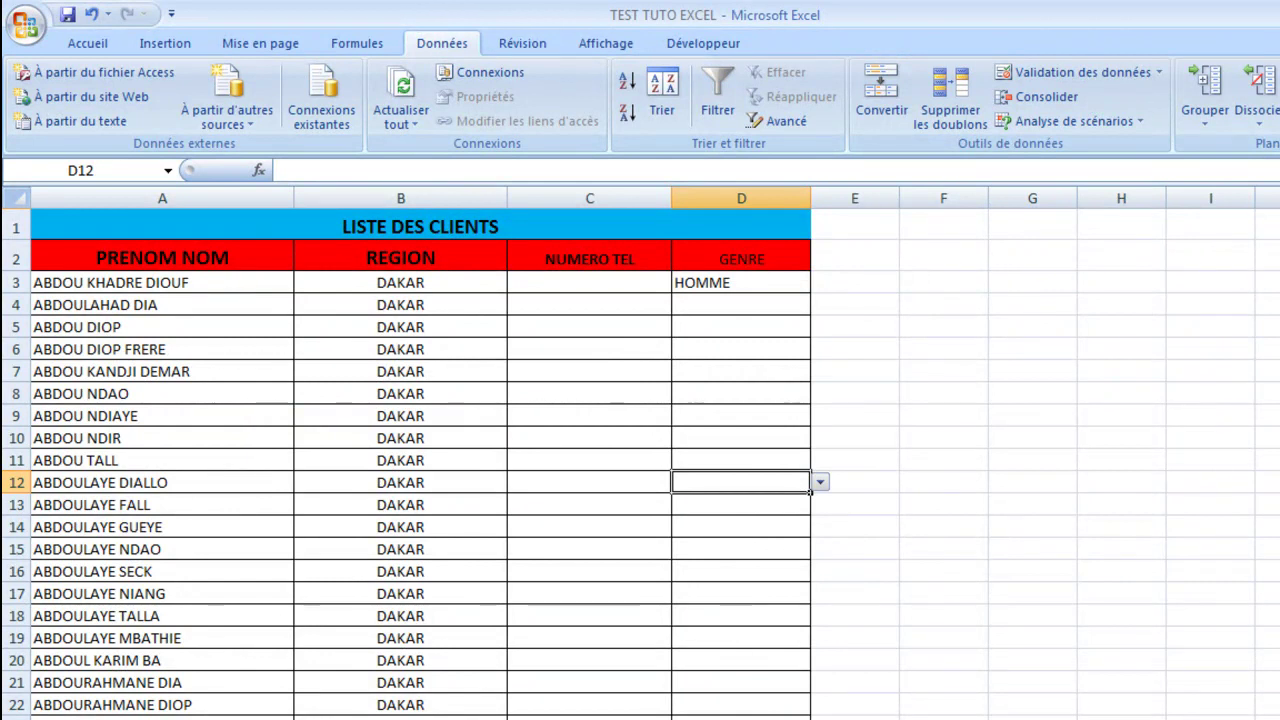
scroll(765, 636, "down", 6)
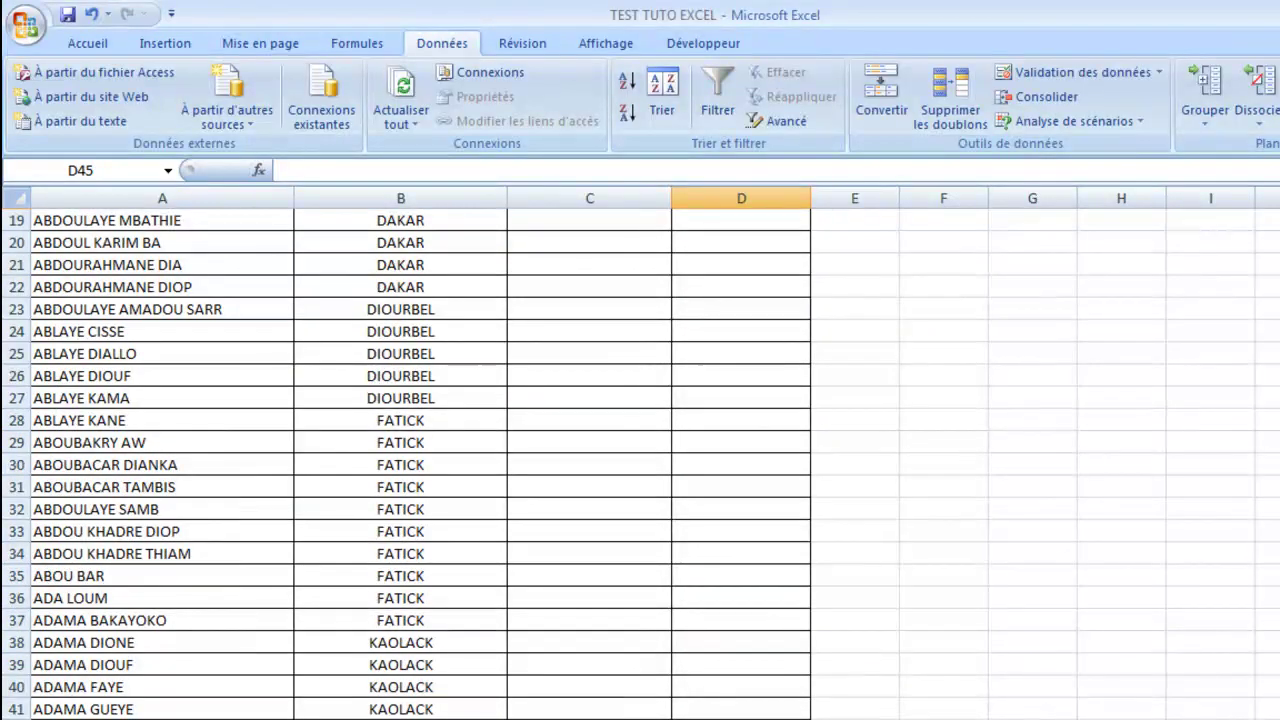
left_click(741, 715)
scroll(1023, 646, "up", 6)
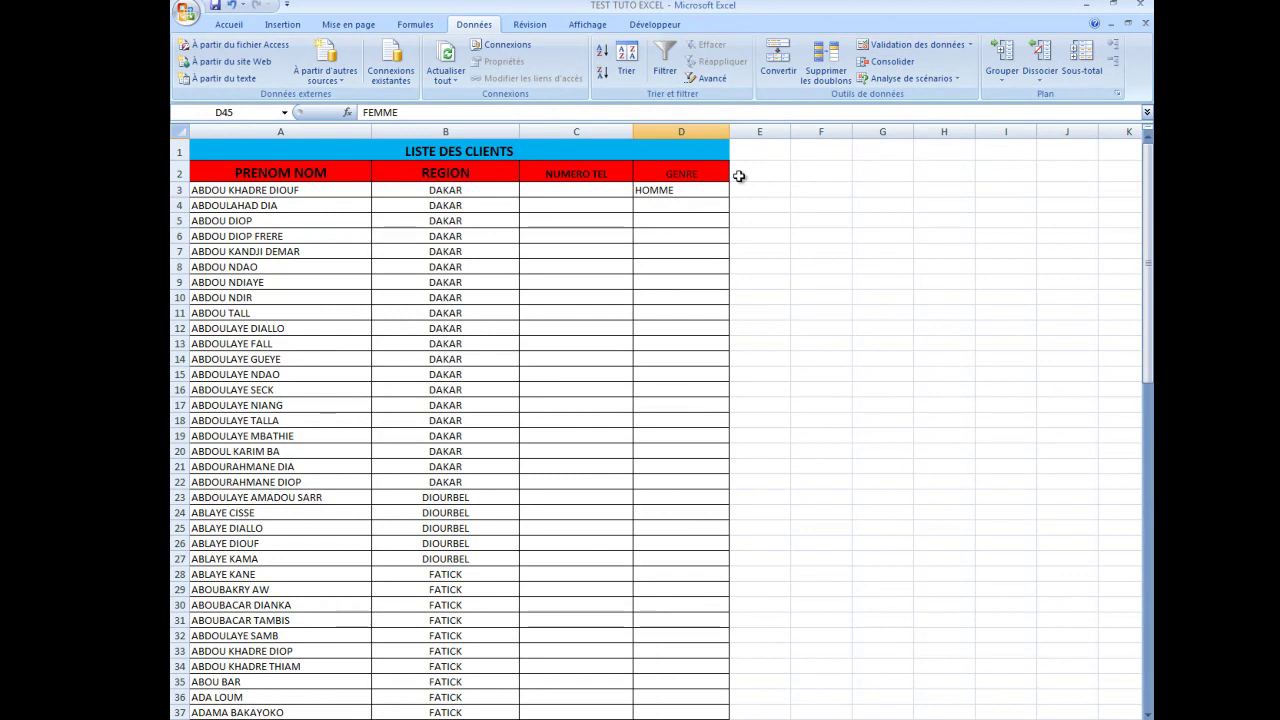
left_click(967, 44)
Step: Add the input message CHOISIR HOMME OU FEMME to the FEMME GENRE cell's validation
left_click(929, 66)
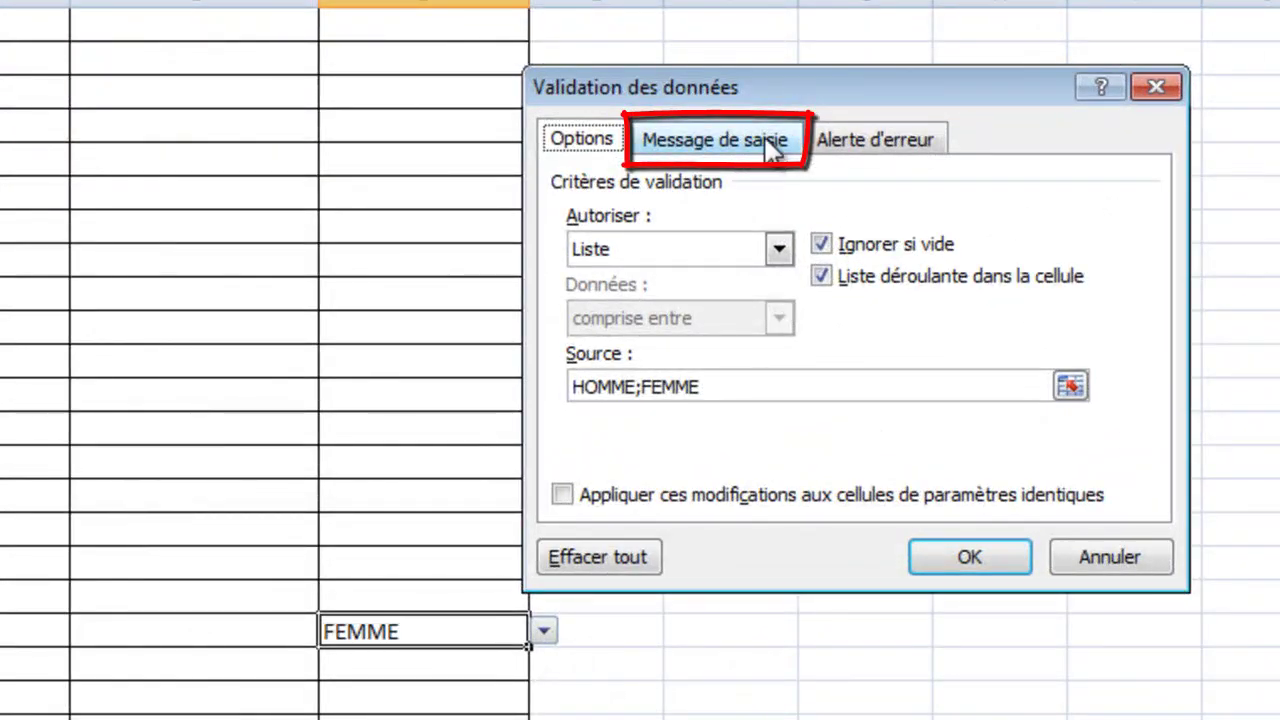
left_click(770, 145)
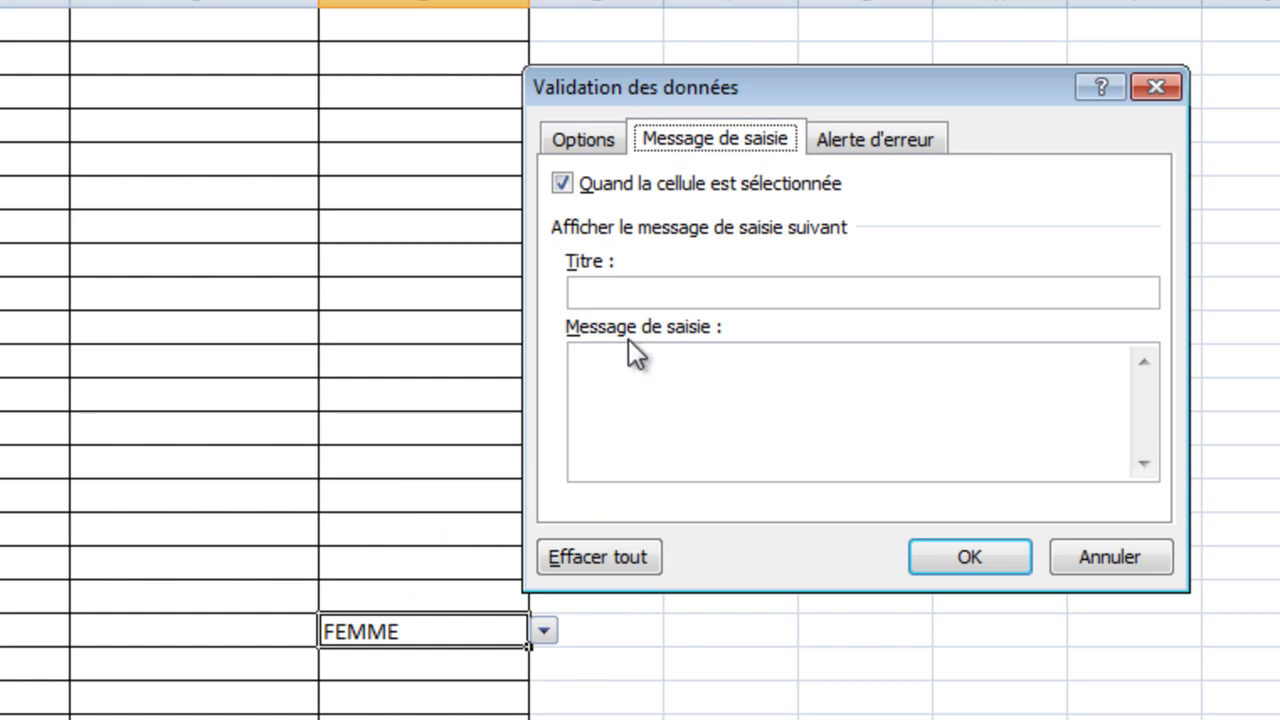
left_click(679, 369)
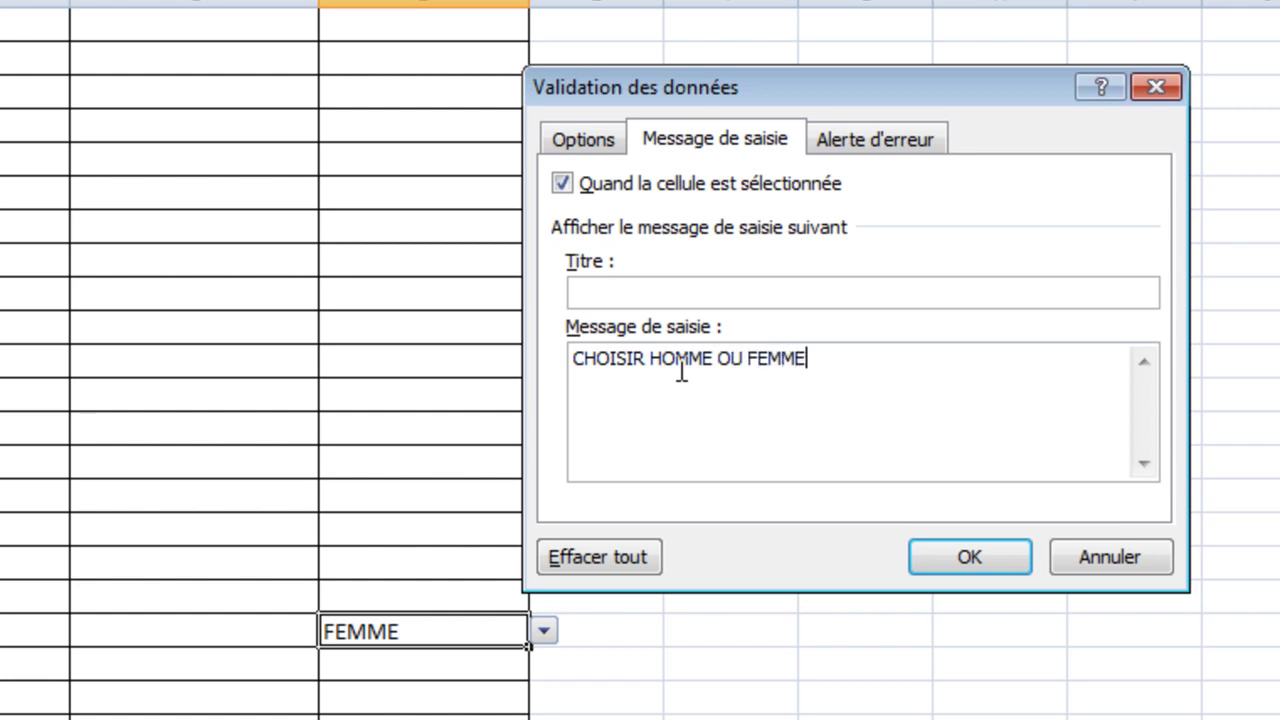
left_click(966, 563)
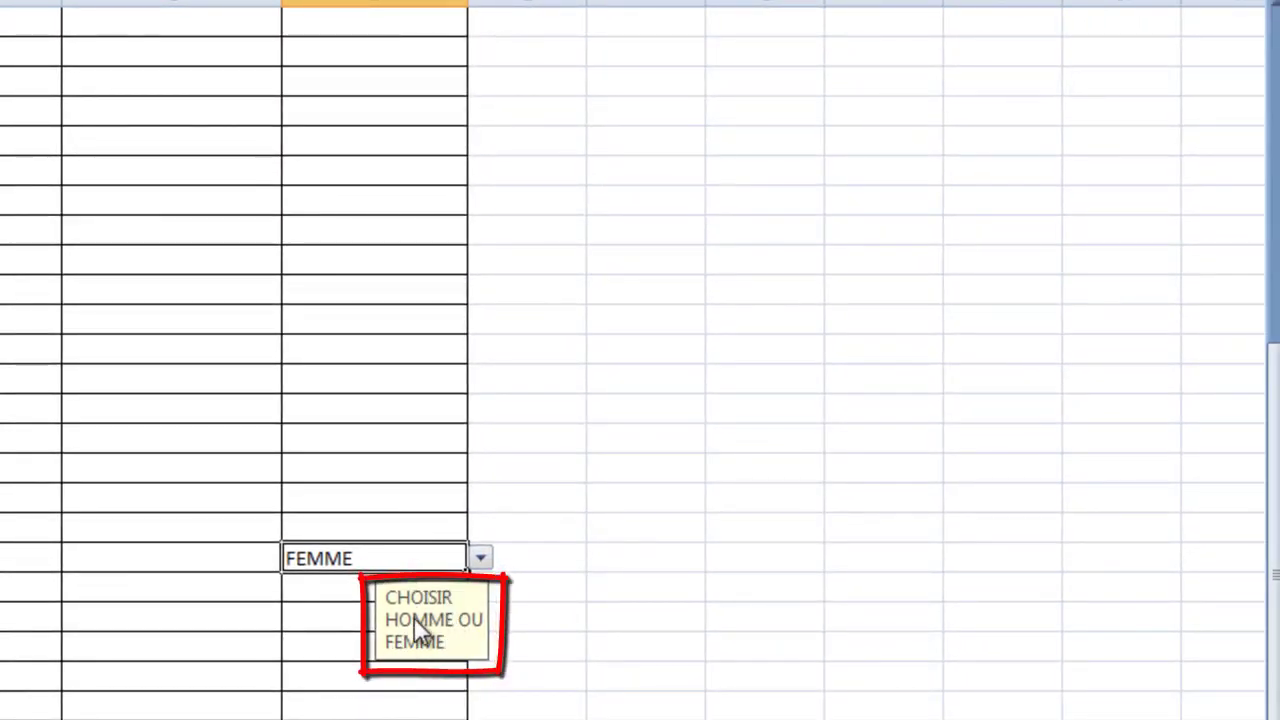
Step: Check the GENRE input message, apply the validation settings, and select C3
left_click(700, 594)
left_click(386, 562)
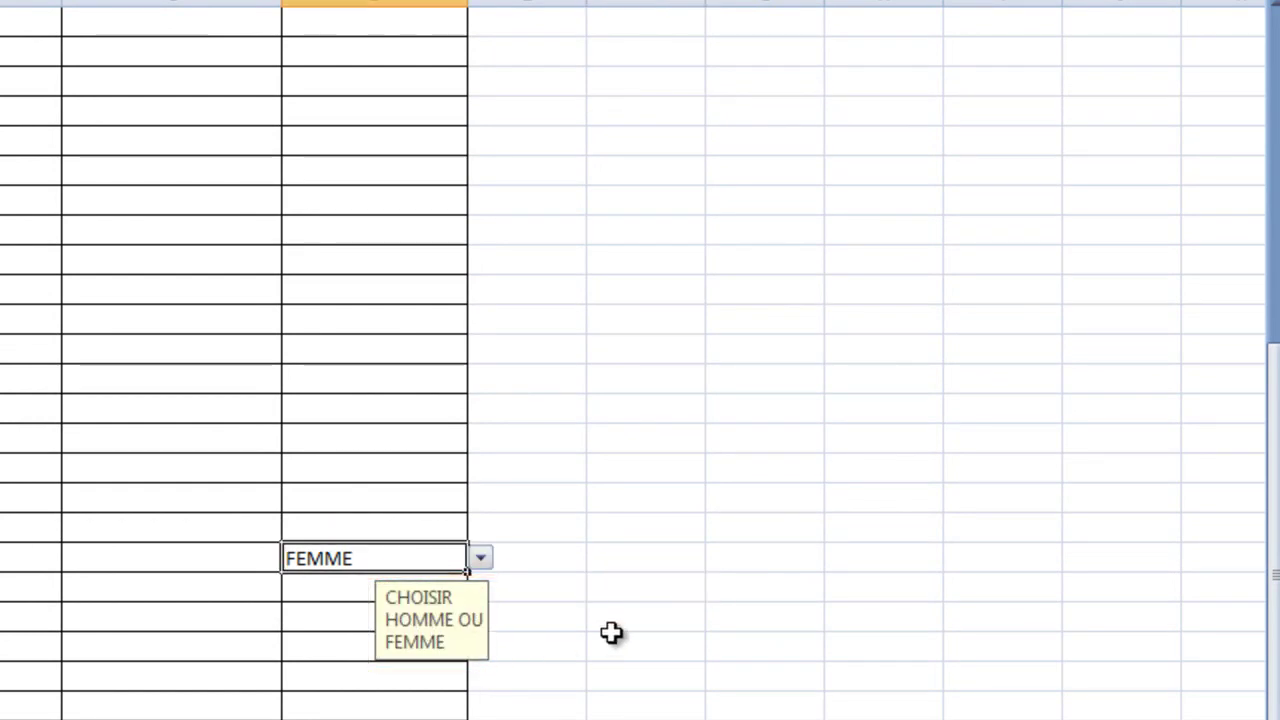
scroll(603, 637, "down", 5)
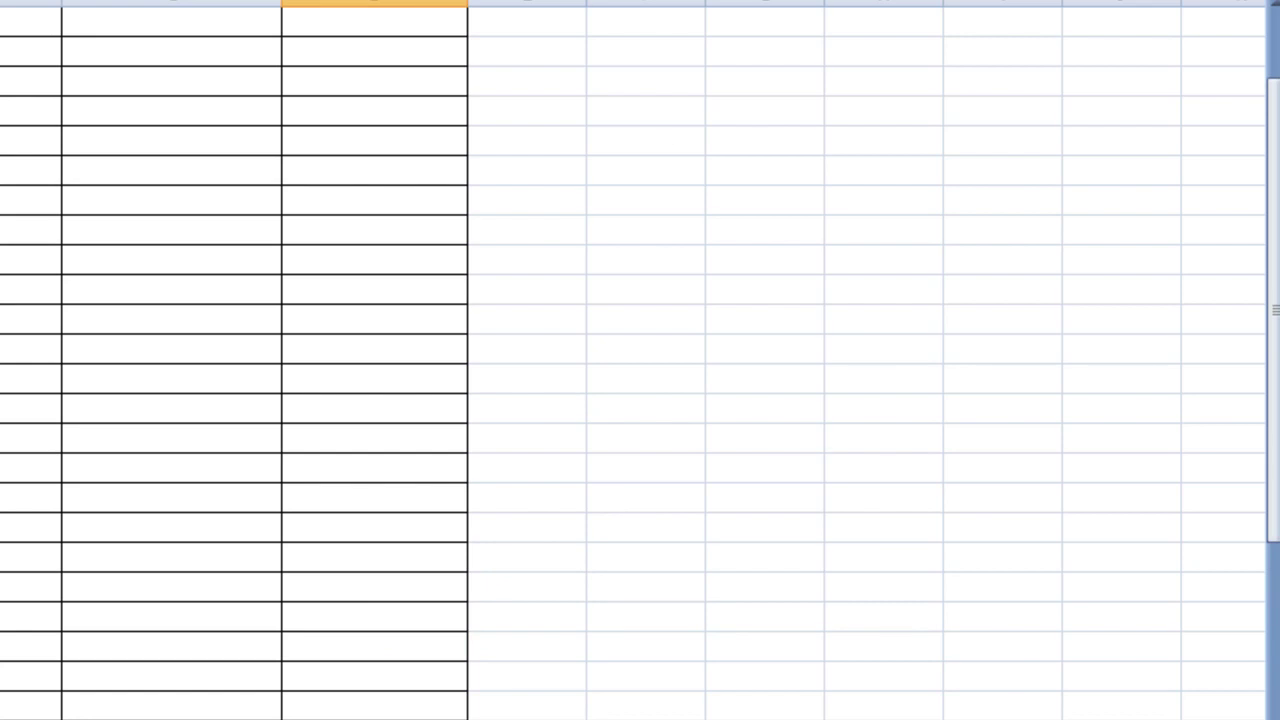
scroll(610, 607, "up", 10)
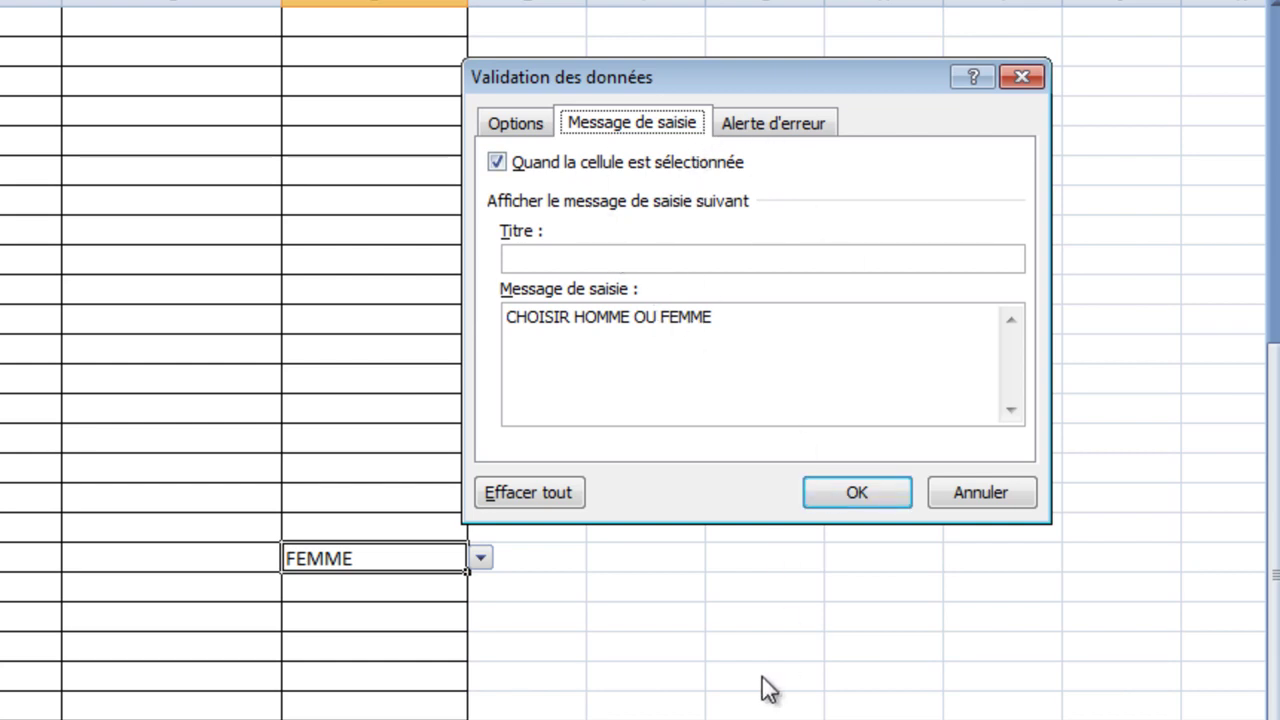
left_click(904, 491)
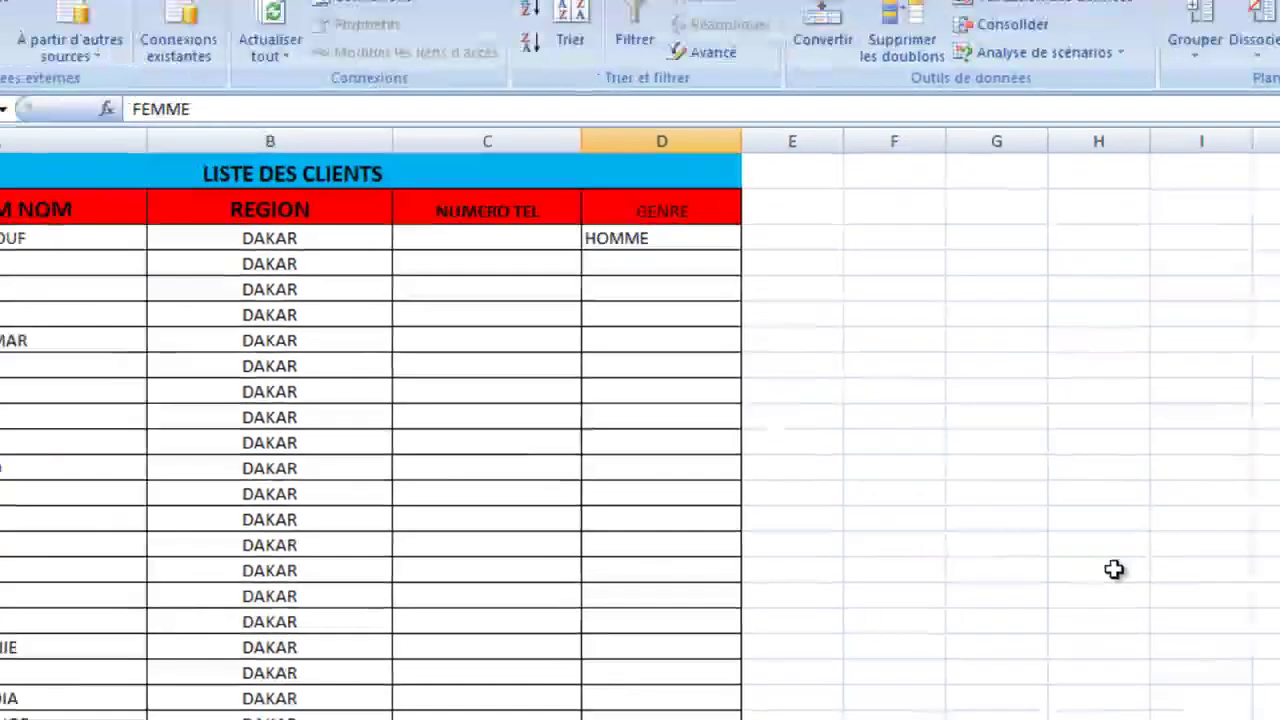
left_click(412, 222)
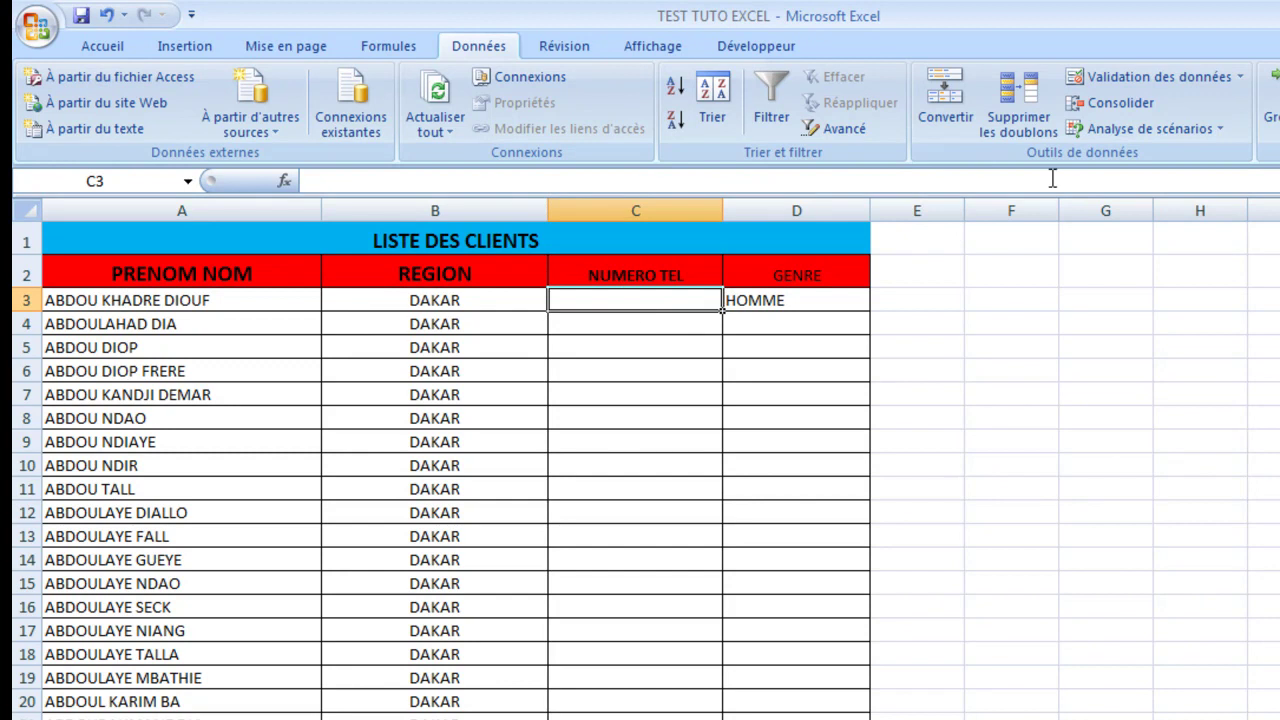
Step: Switch the error alert style for NUMERO TEL cell C3 to Informations
left_click(1133, 85)
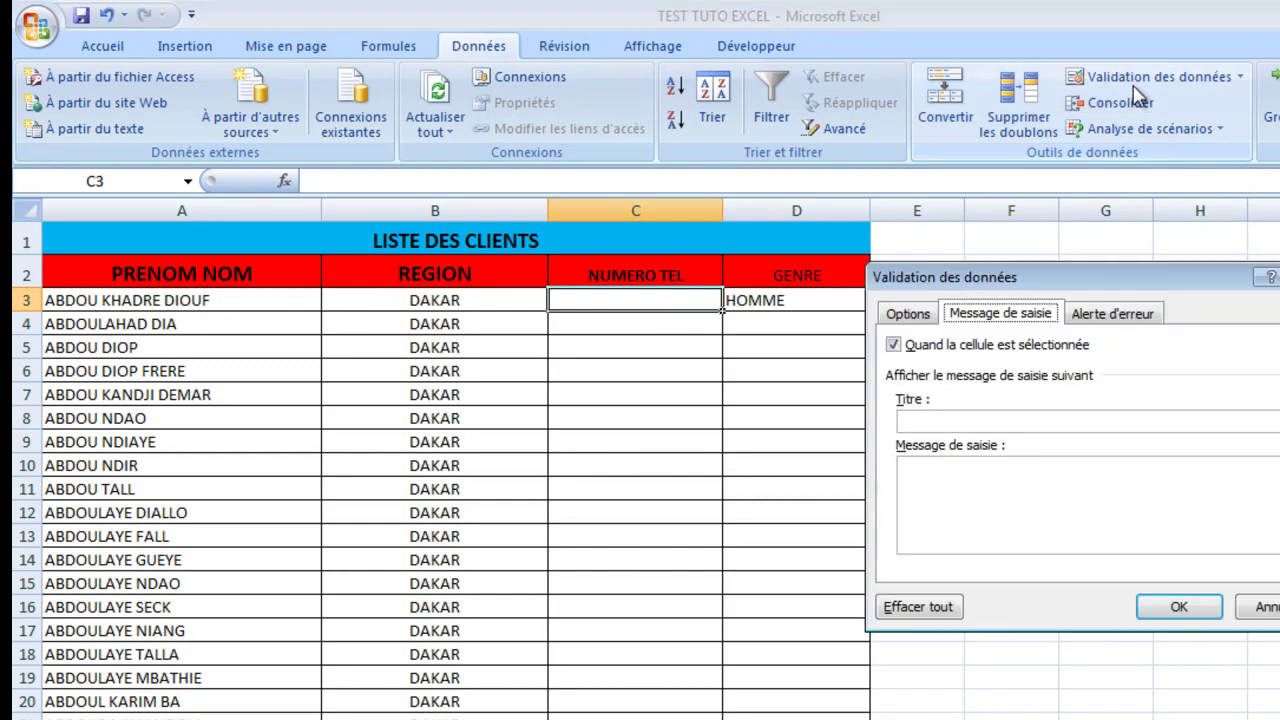
left_click(1115, 320)
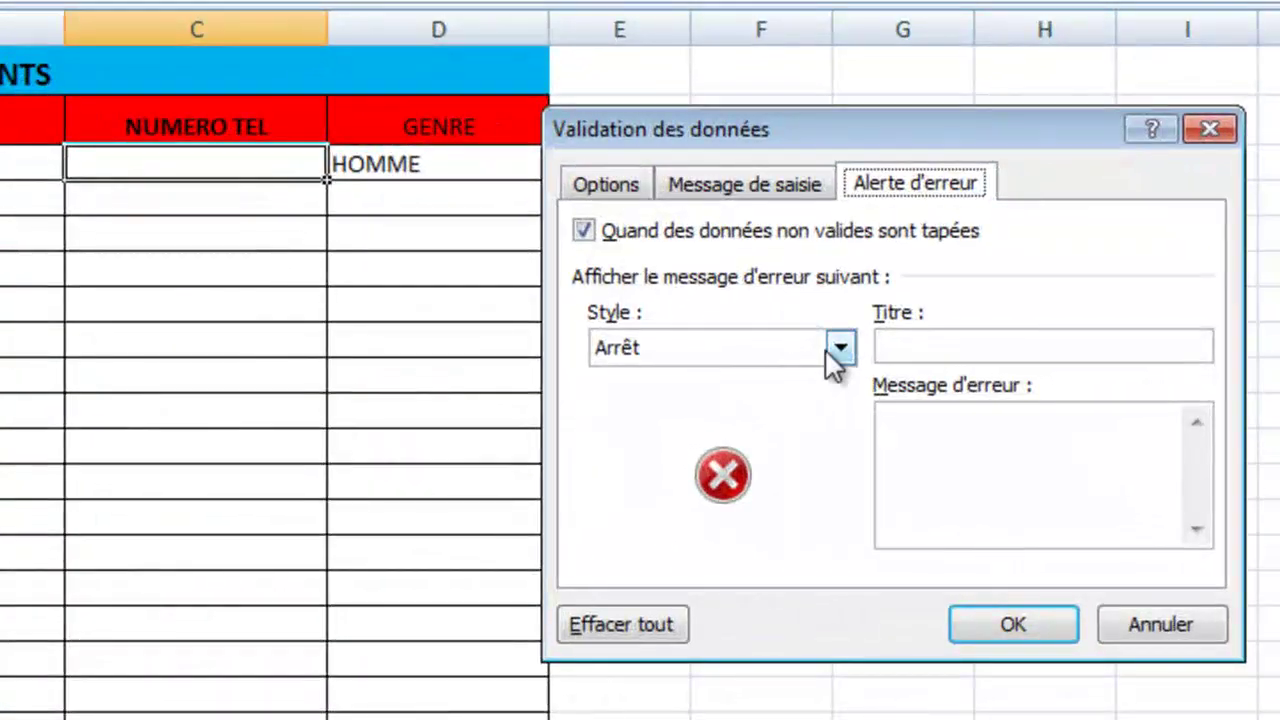
left_click(830, 348)
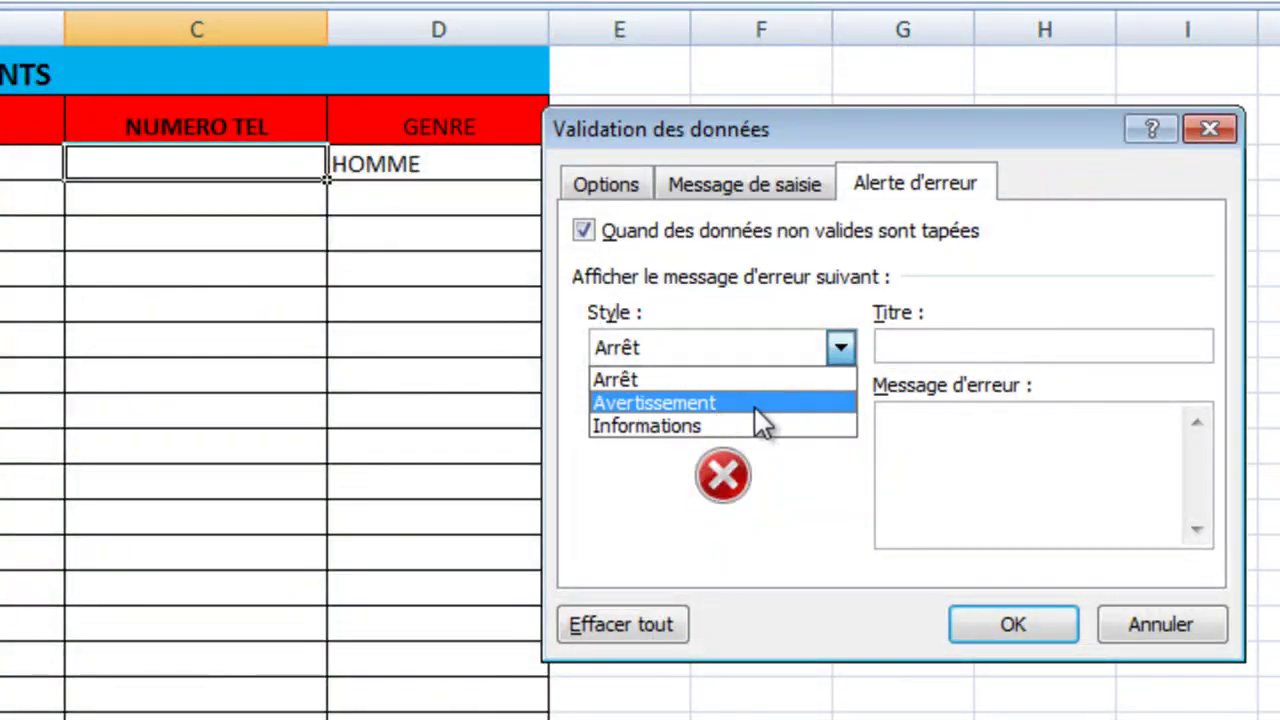
left_click(638, 378)
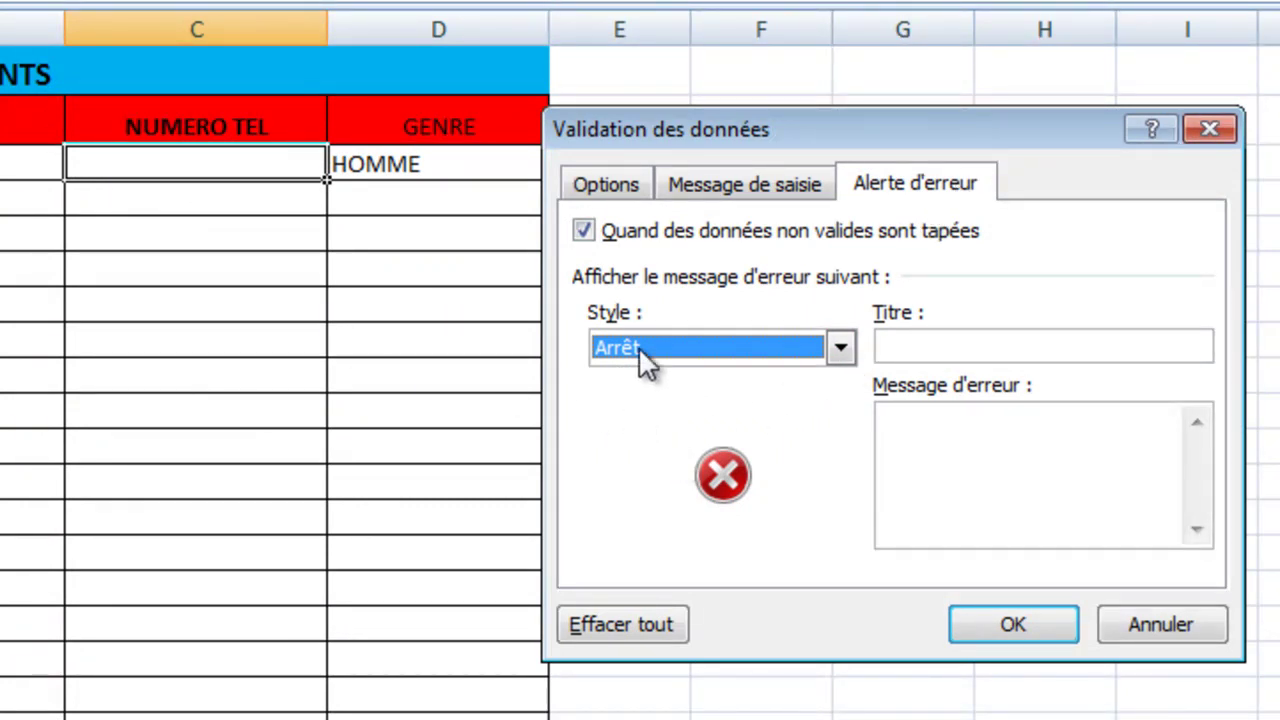
left_click(844, 357)
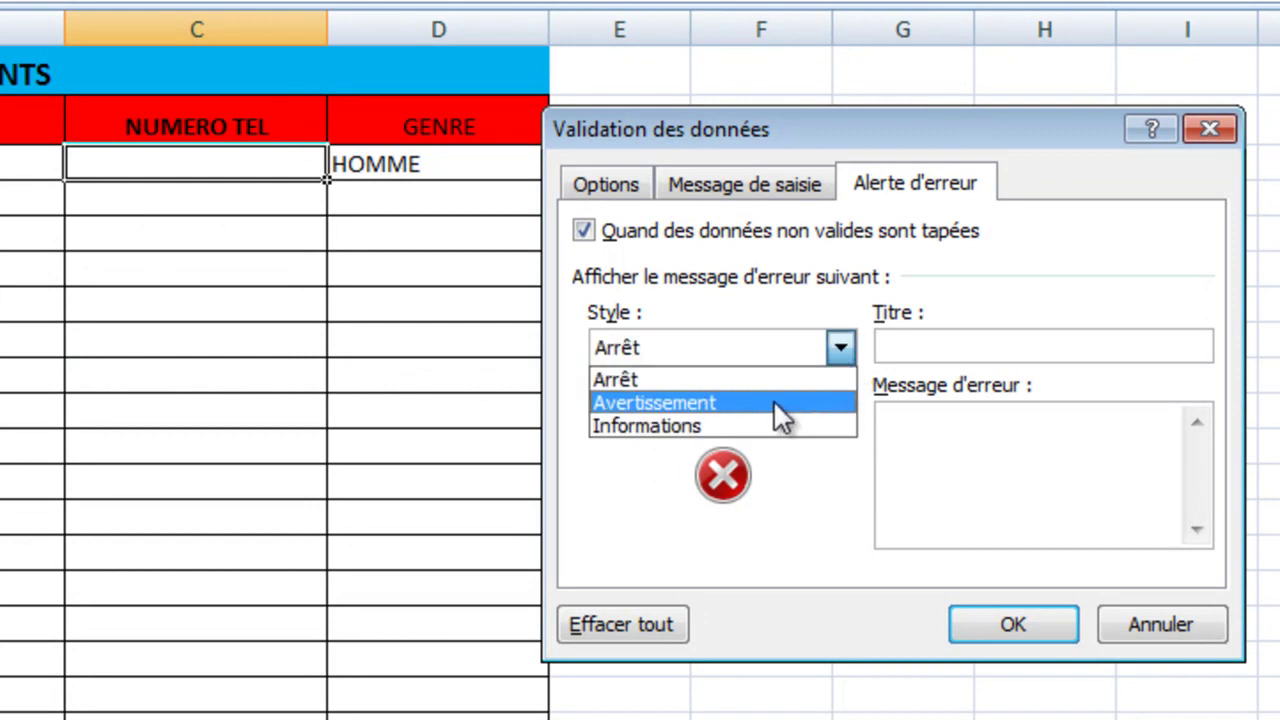
left_click(750, 425)
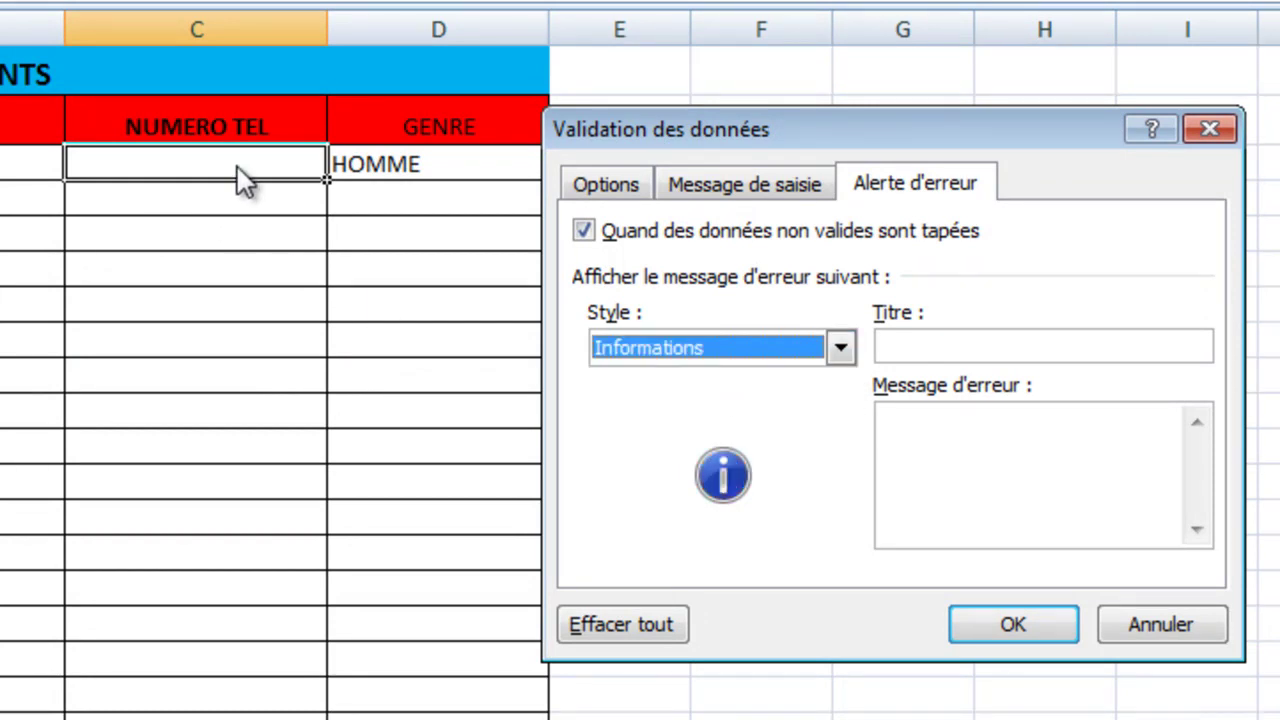
left_click(999, 623)
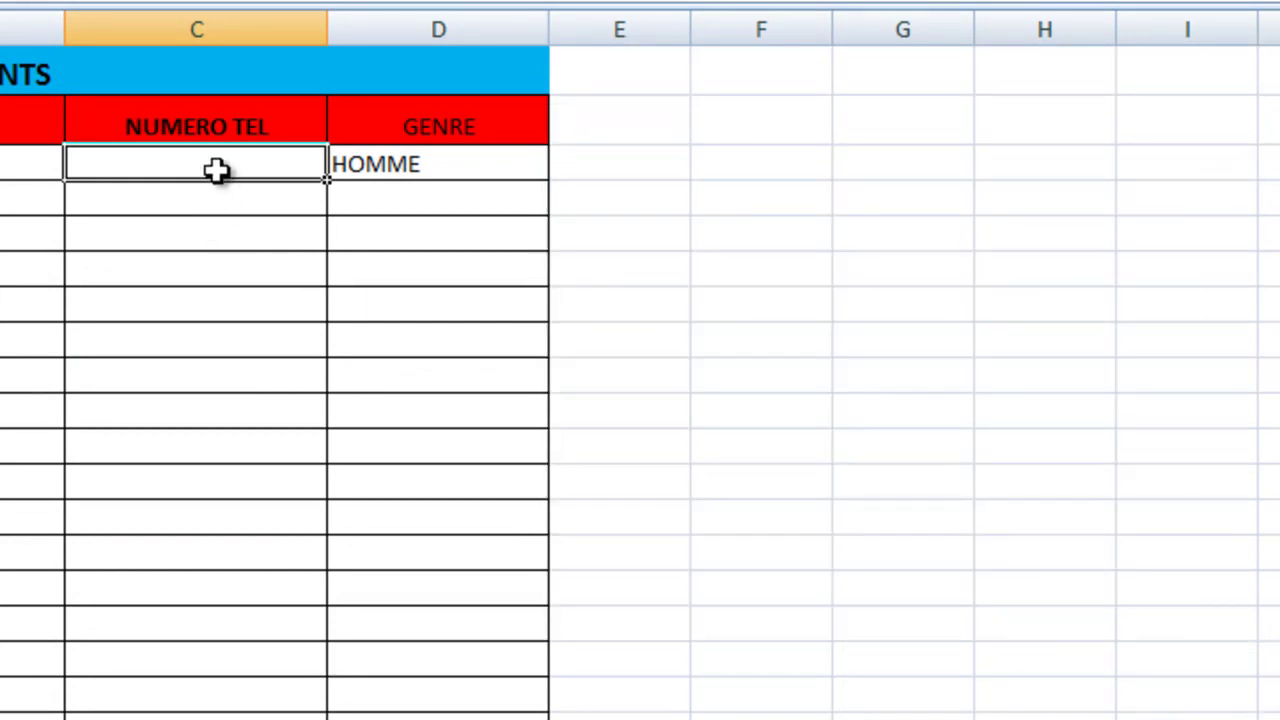
type("ABC")
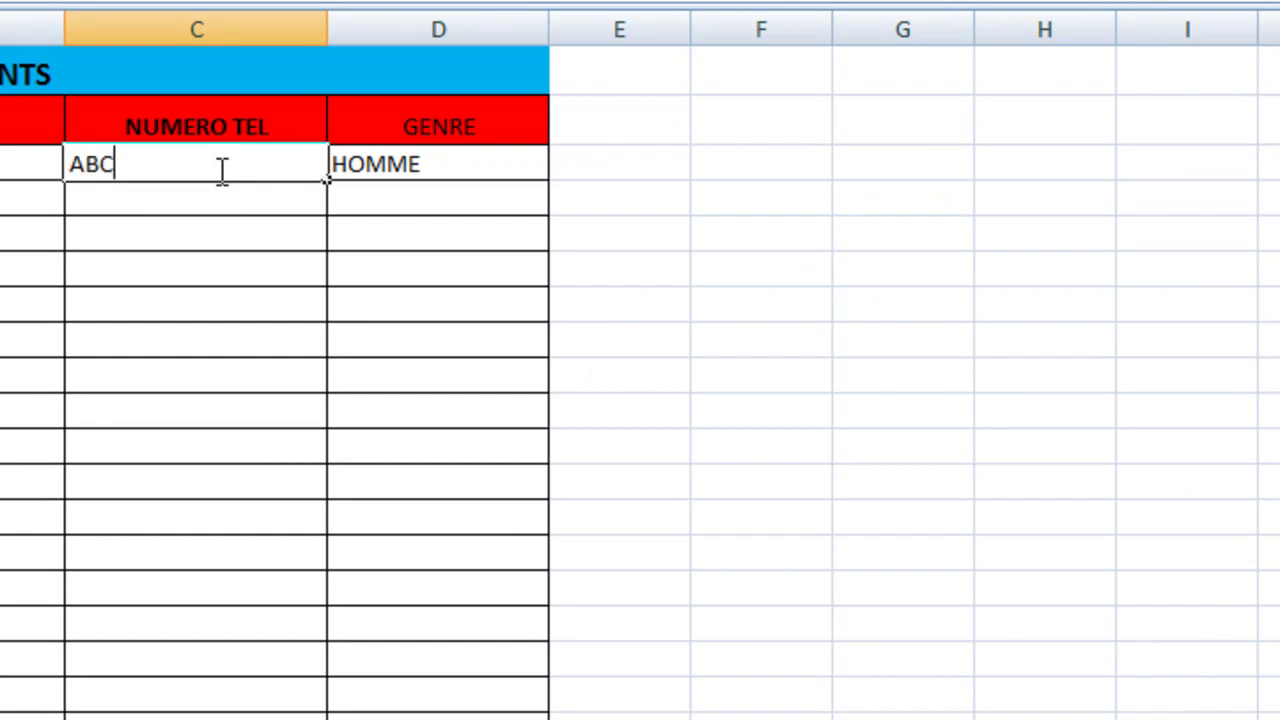
key("Return")
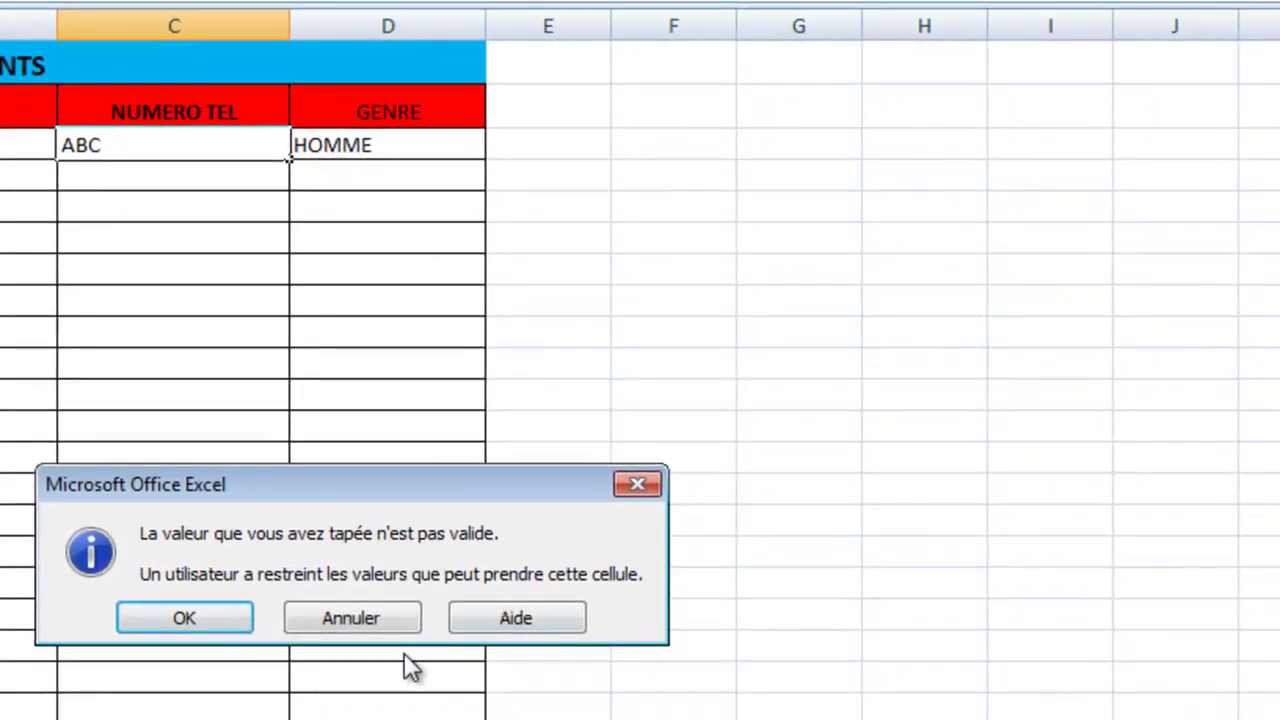
left_click(205, 694)
left_click(162, 145)
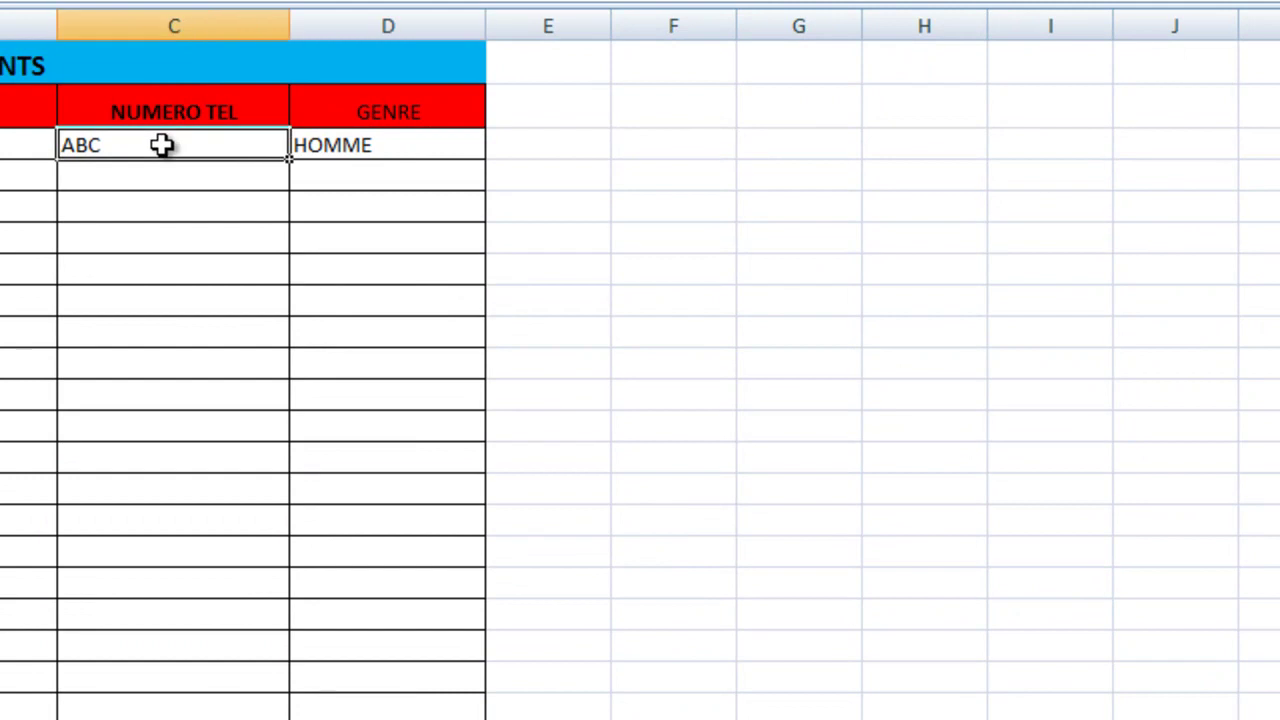
key("Delete")
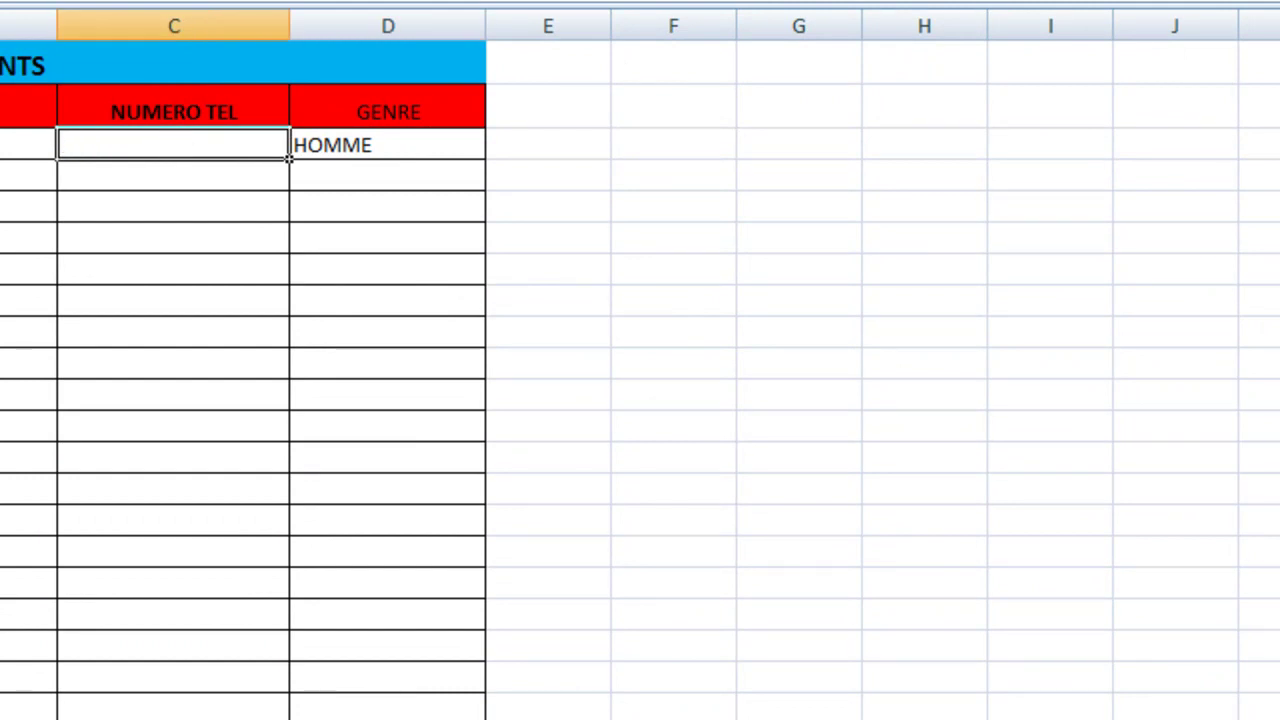
left_click(780, 2)
Step: Set C3's error alert to the Arrêt style with the message SEUL NOMBRE ENTIER PERMIS
left_click(744, 310)
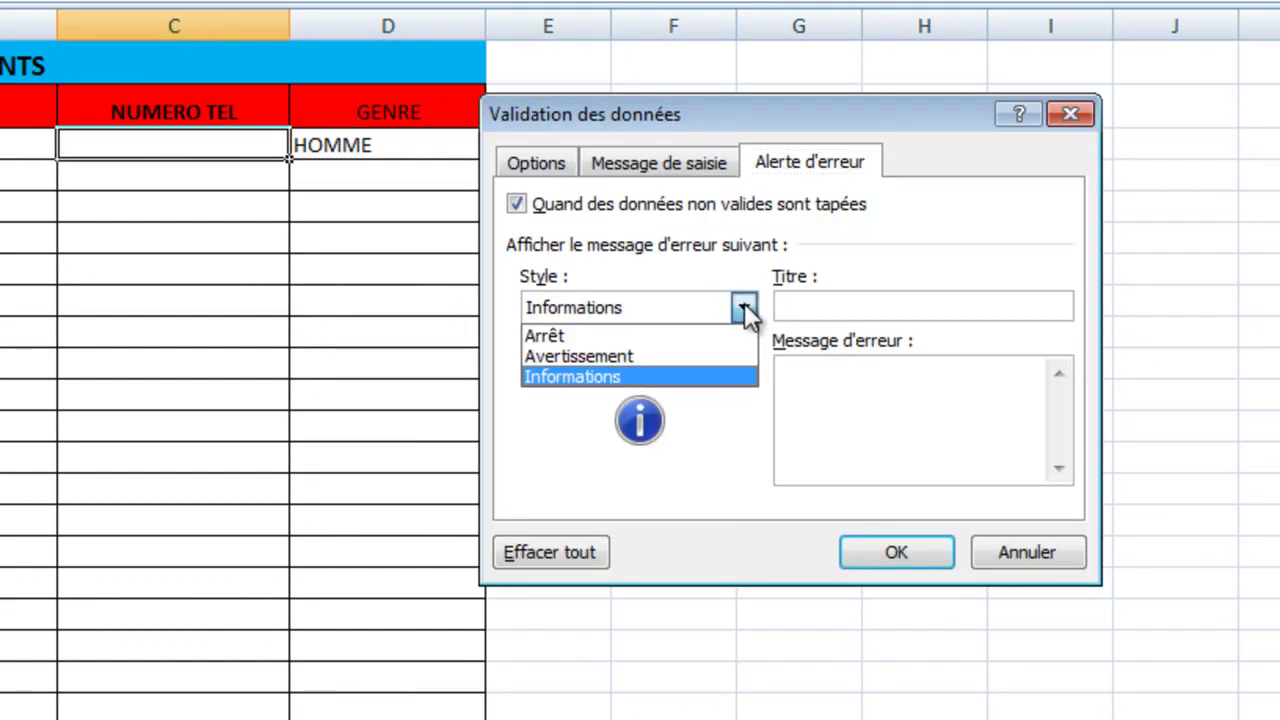
left_click(688, 334)
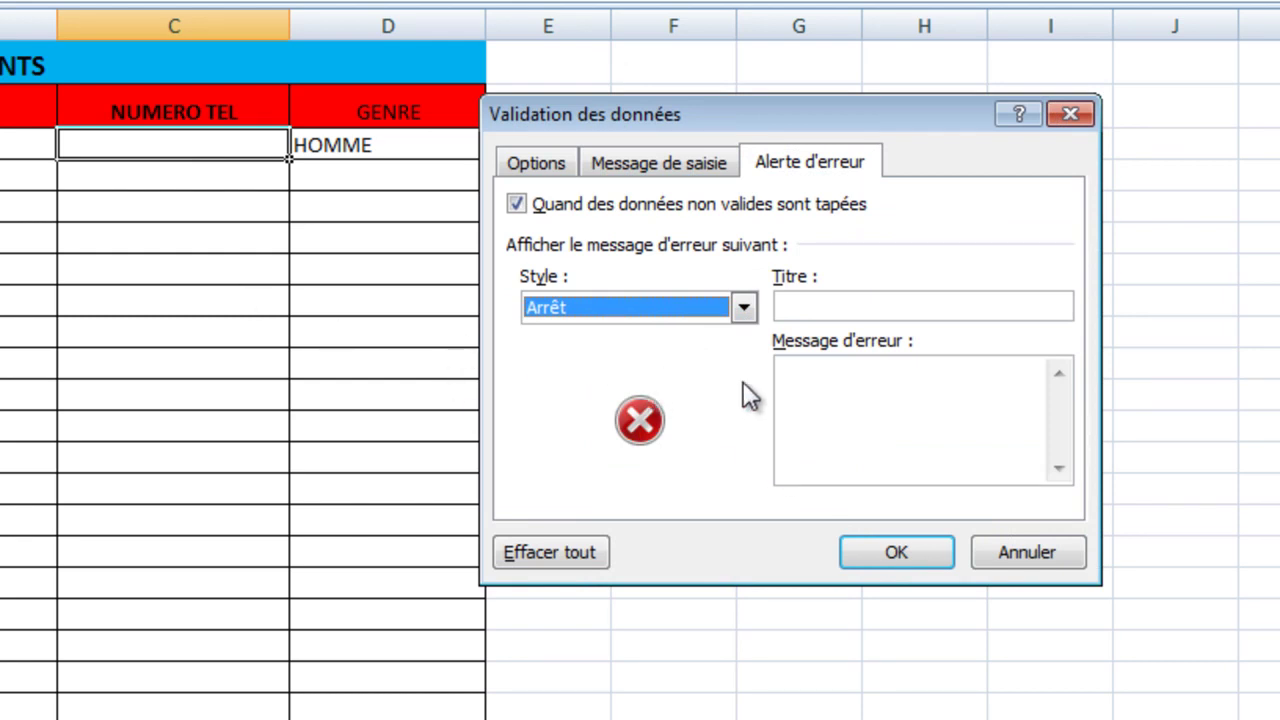
left_click(848, 392)
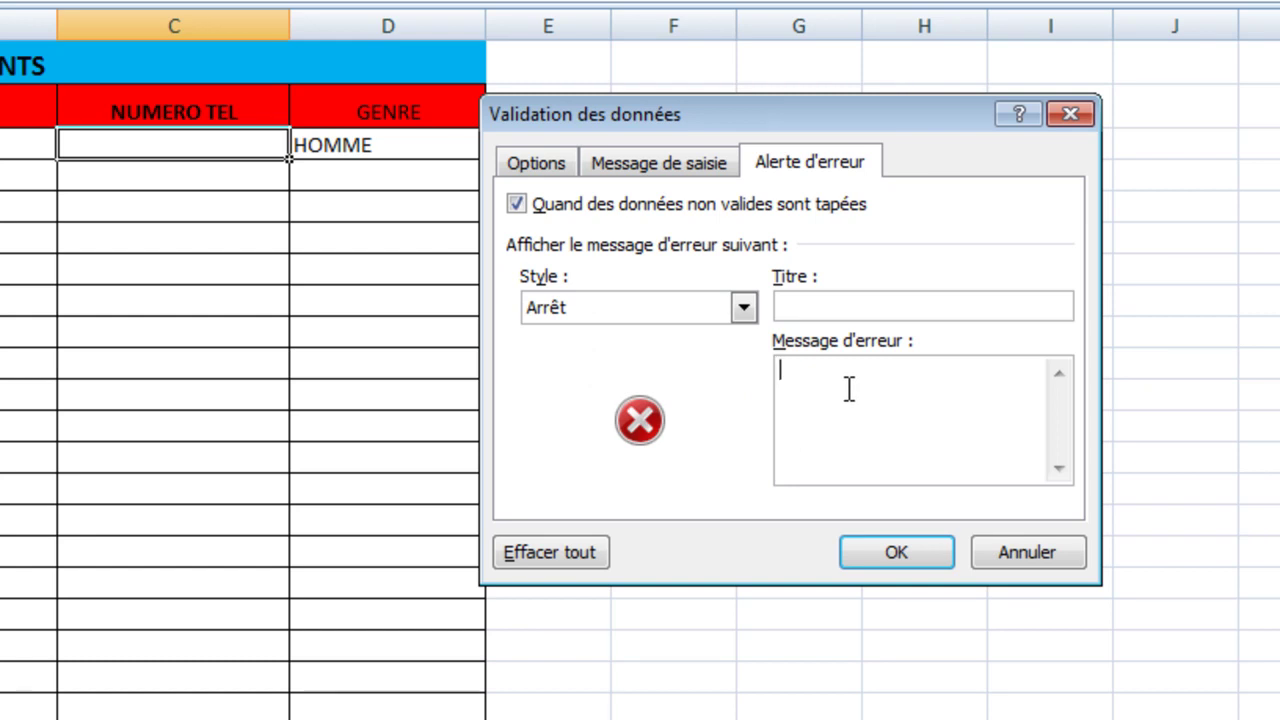
type("SEUL")
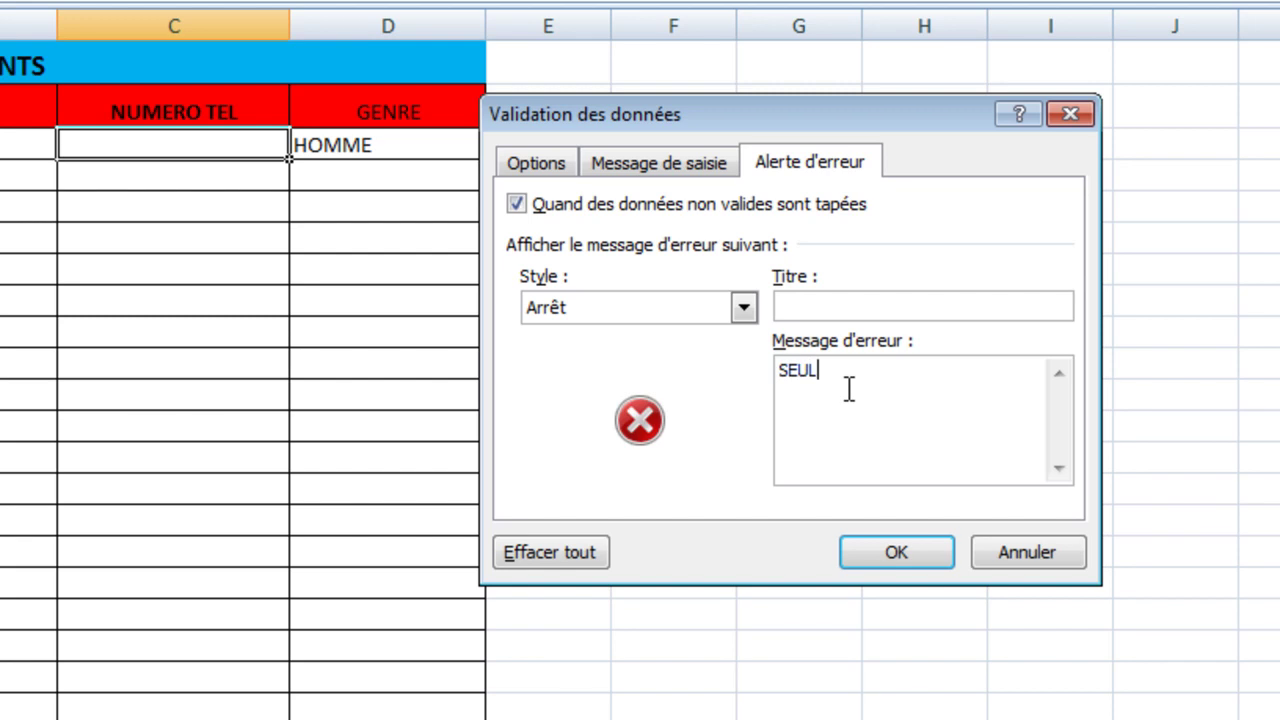
type(" NOMBRE ENTIER ")
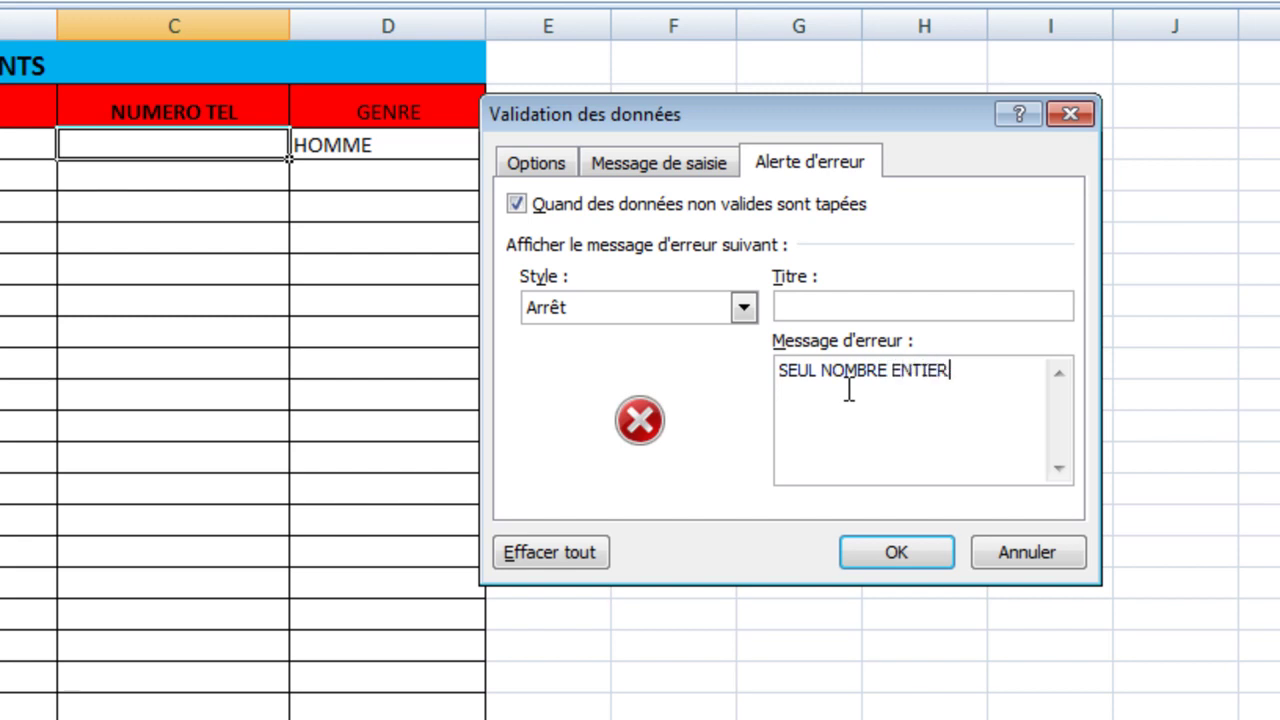
type("PERMIS")
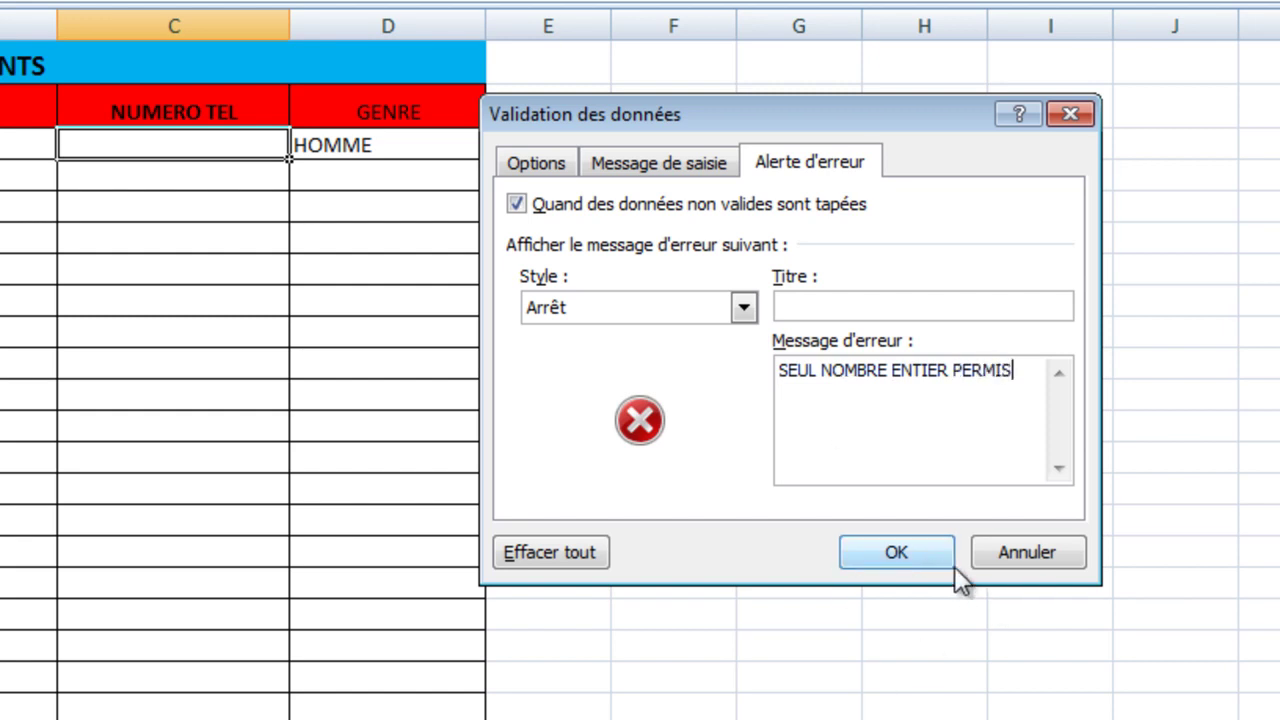
left_click(921, 553)
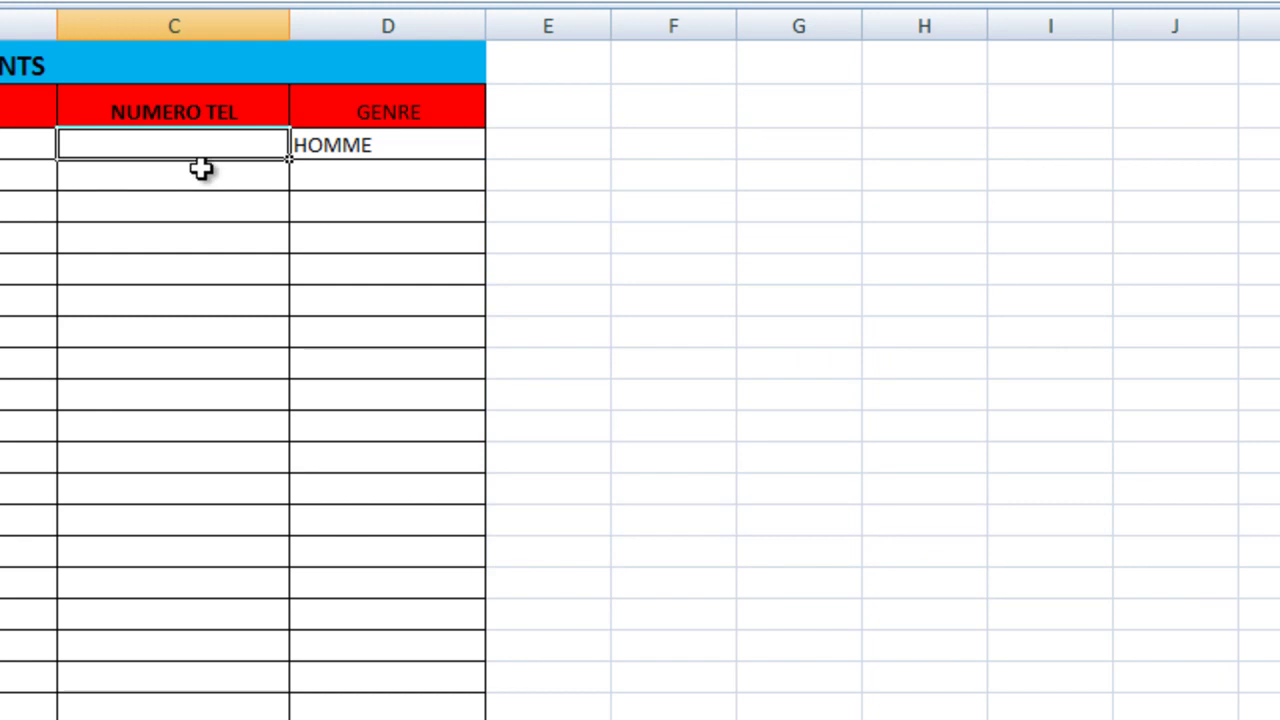
type("ABC")
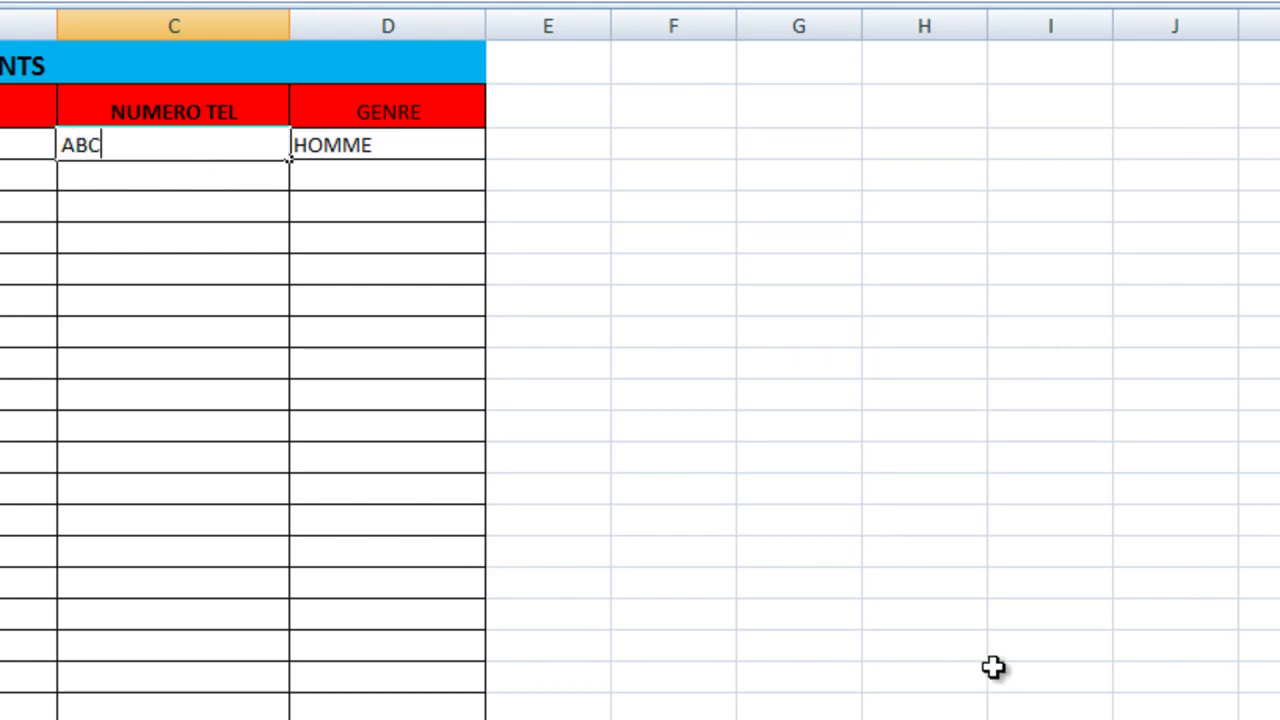
key("Return")
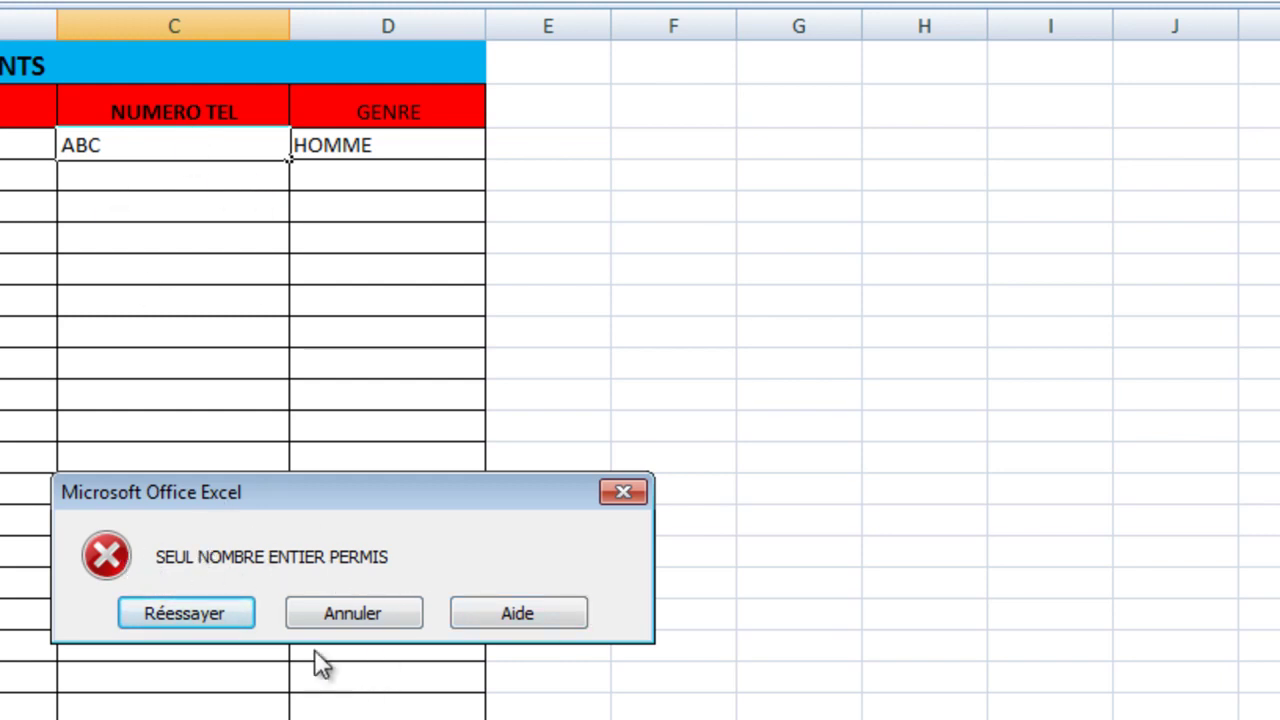
left_click(631, 500)
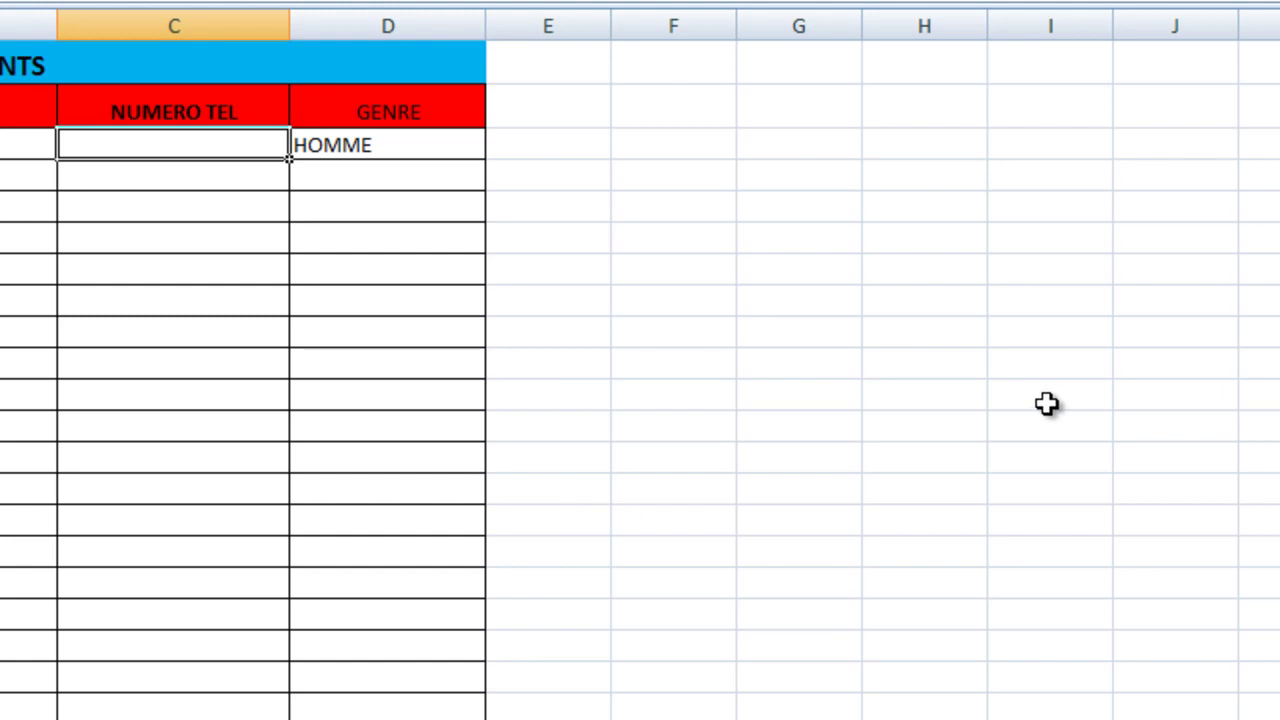